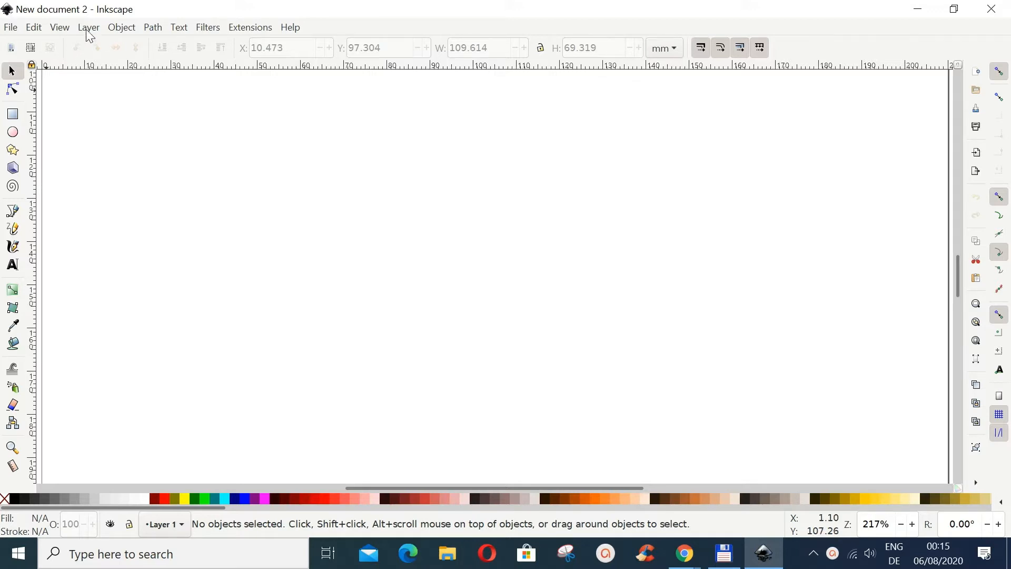
# Show the document's layers and rename Layer 1 as "Layer Red"
pyautogui.click(89, 28)
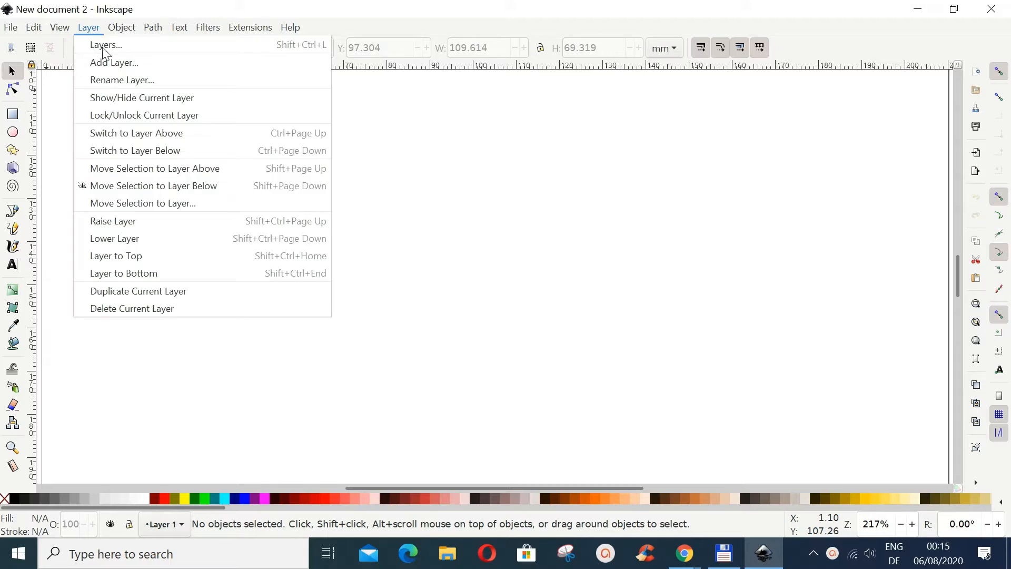
pyautogui.click(105, 47)
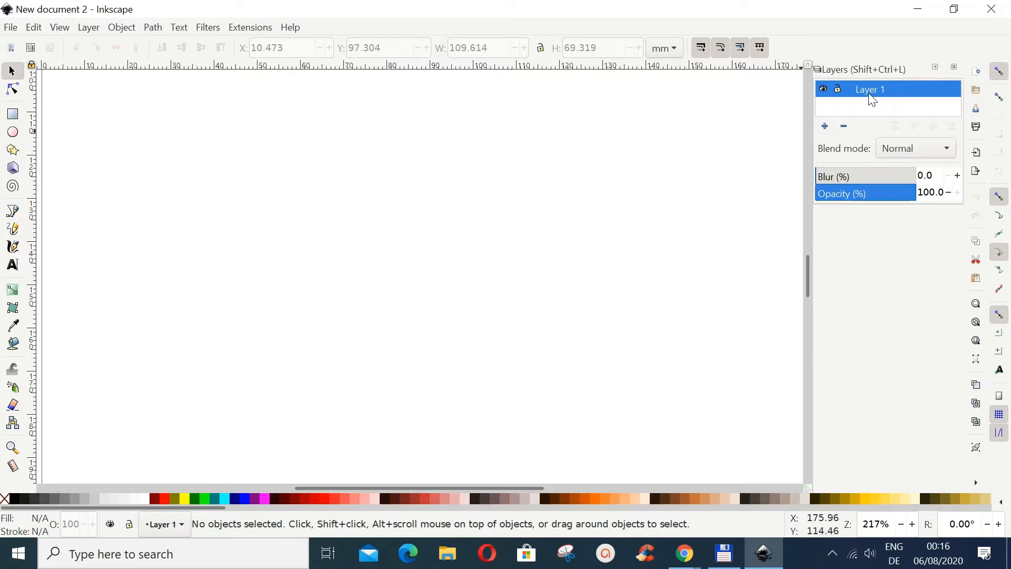
pyautogui.doubleClick(885, 89)
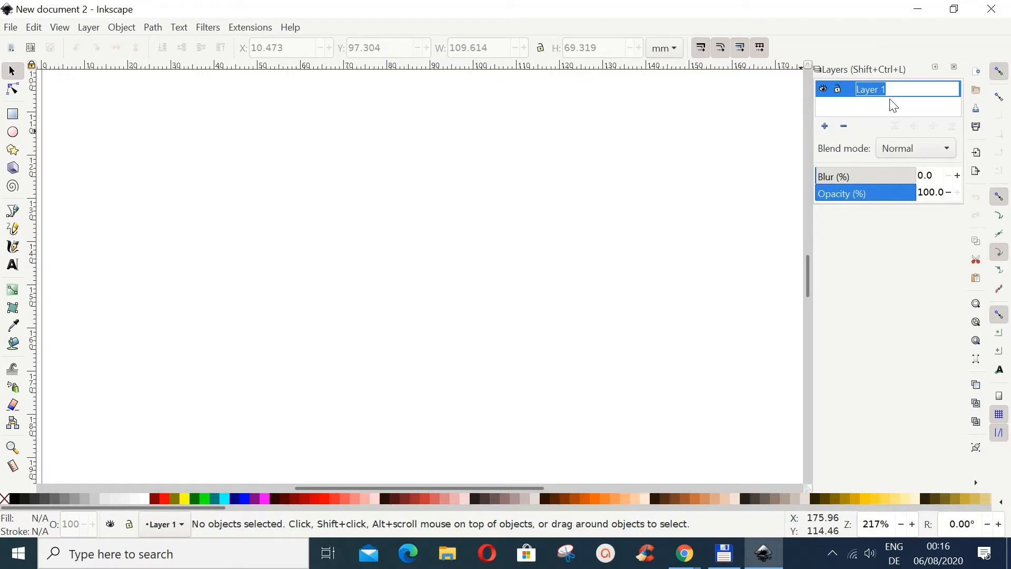
pyautogui.click(887, 88)
pyautogui.press('BackSpace')
pyautogui.press('BackSpace')
pyautogui.press('BackSpace')
pyautogui.press('BackSpace')
pyautogui.press('BackSpace')
pyautogui.press('BackSpace')
pyautogui.press('BackSpace')
pyautogui.write('Layer R')
pyautogui.press('Return')
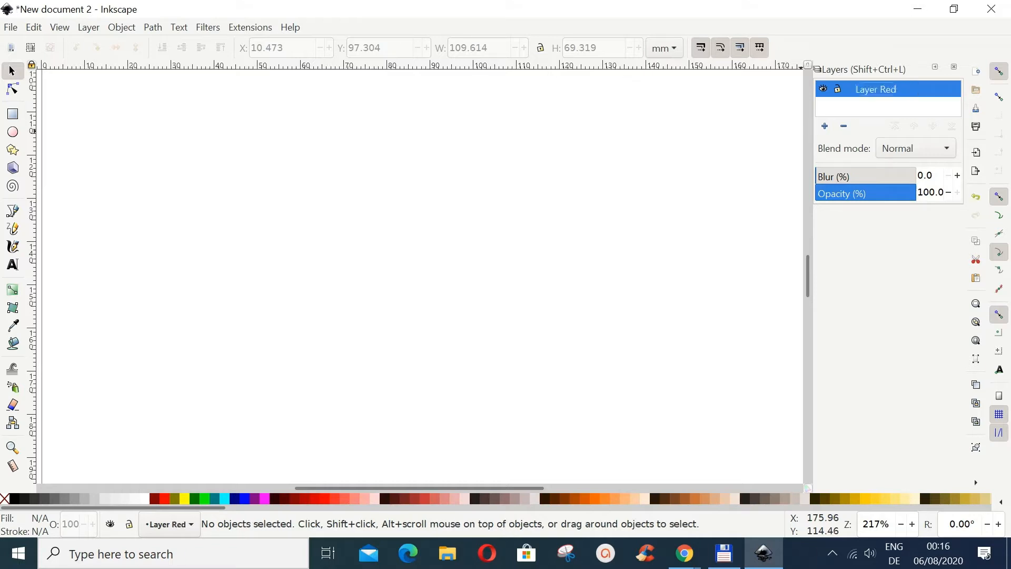
# Draw a rectangle about 42 mm wide and 23 mm high, and skew it horizontally and vertically into a rhombus
pyautogui.click(15, 118)
pyautogui.moveTo(223, 195); pyautogui.dragTo(403, 294)
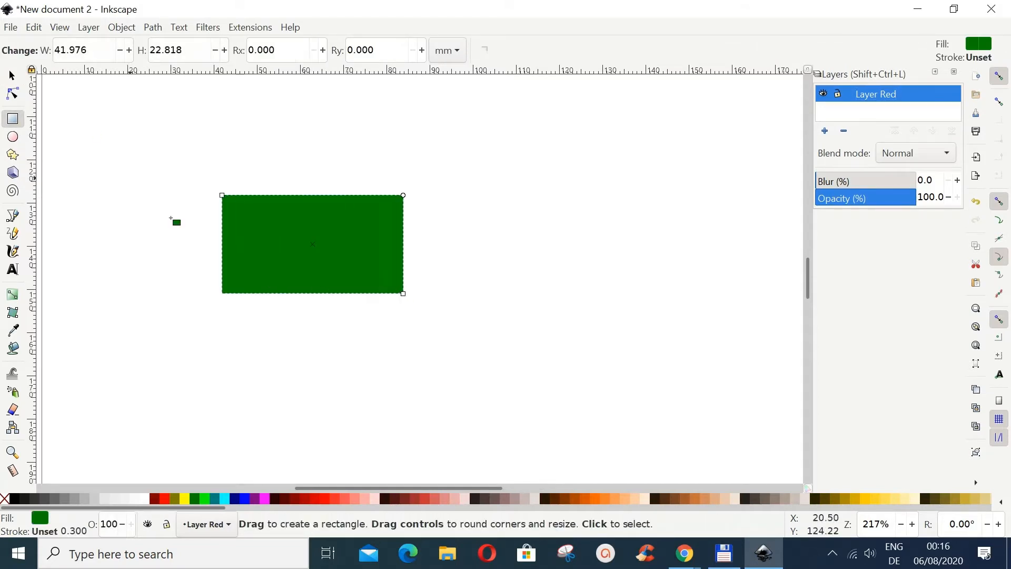
pyautogui.click(12, 74)
pyautogui.click(312, 221)
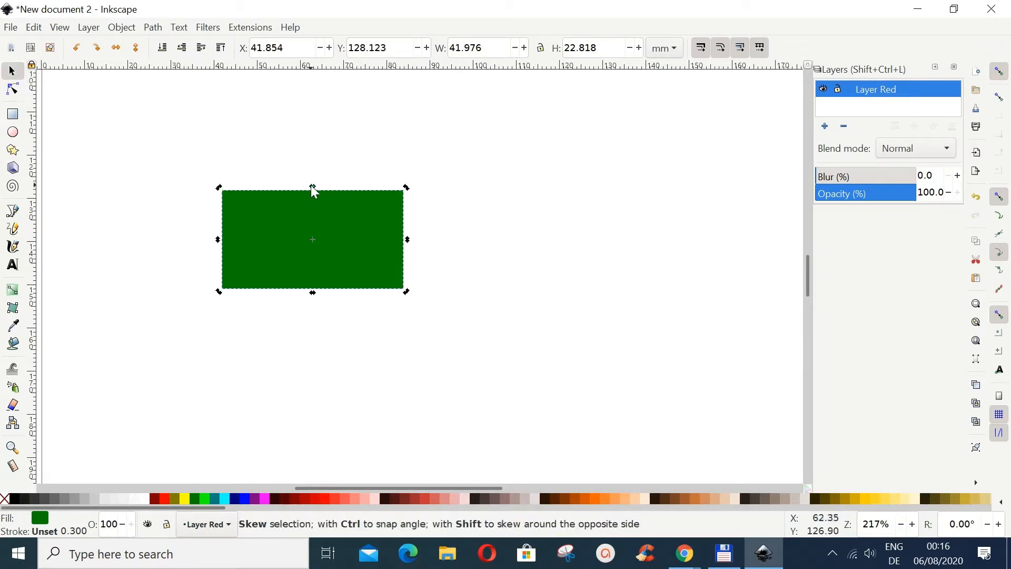
pyautogui.moveTo(313, 187); pyautogui.dragTo(417, 186)
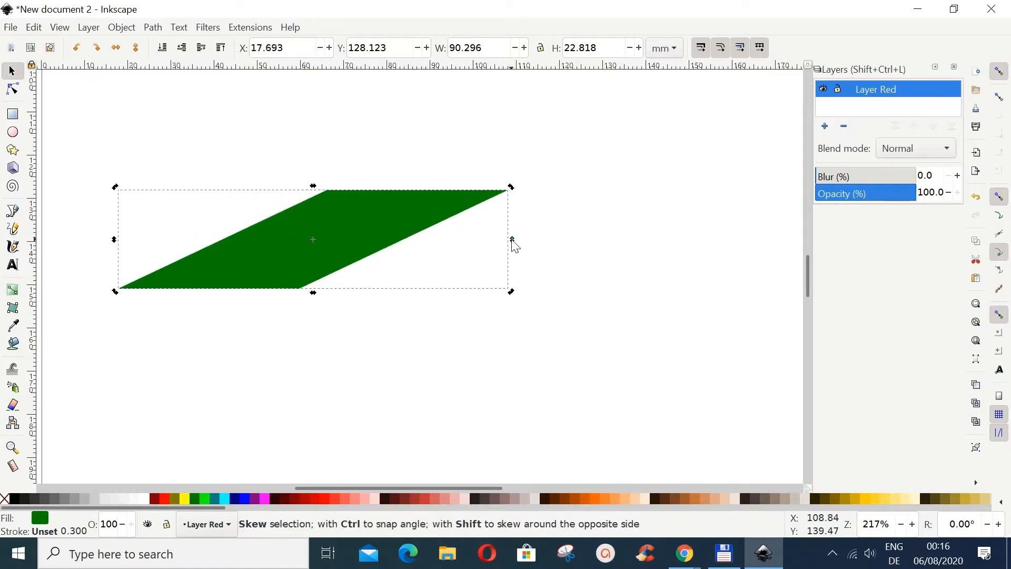
pyautogui.moveTo(512, 241); pyautogui.dragTo(510, 287)
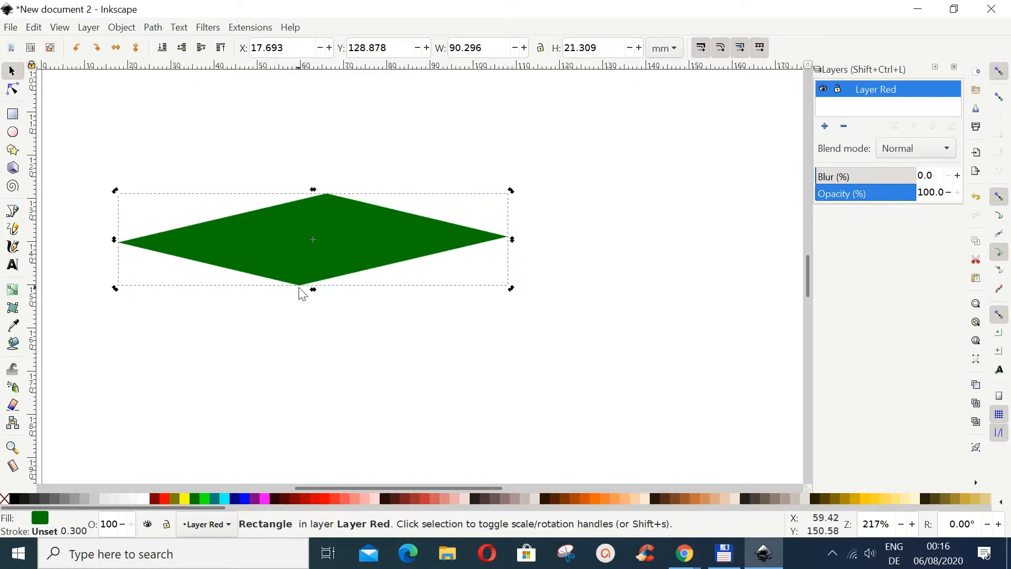
# Scale the rhombus down to about 43 mm wide and 11 mm high
pyautogui.click(311, 270)
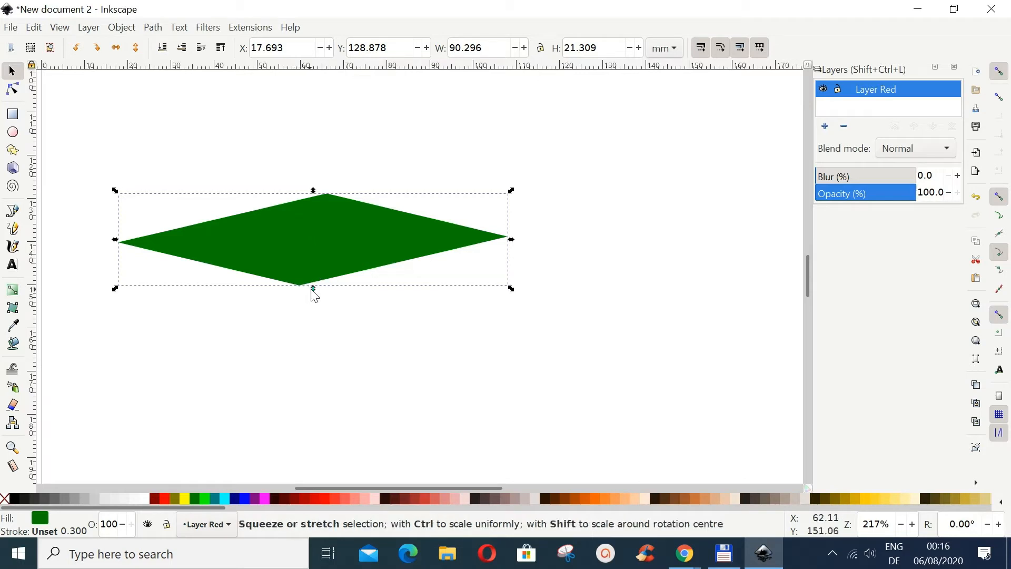
pyautogui.moveTo(313, 290); pyautogui.dragTo(309, 266)
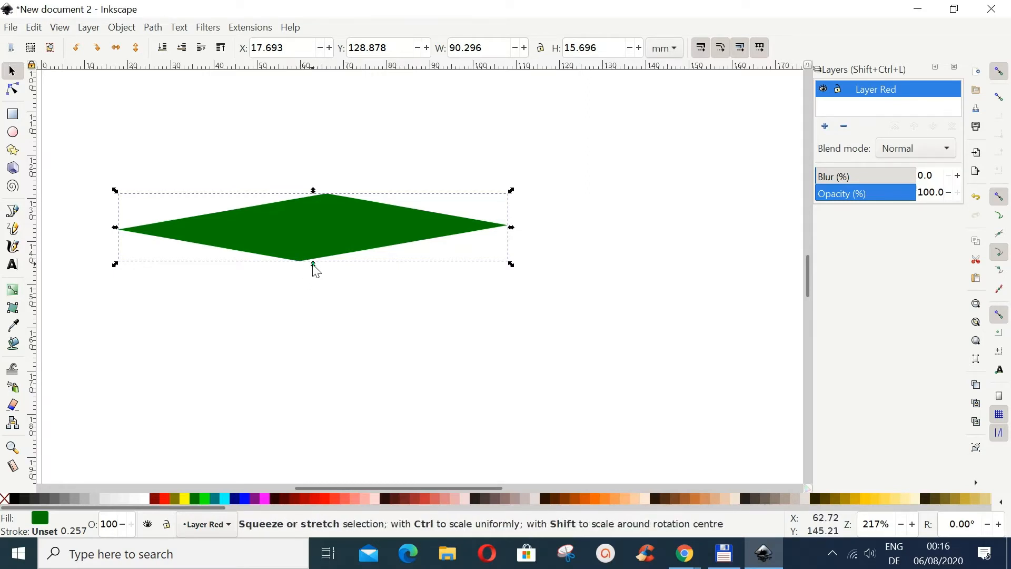
pyautogui.moveTo(513, 229); pyautogui.dragTo(437, 234)
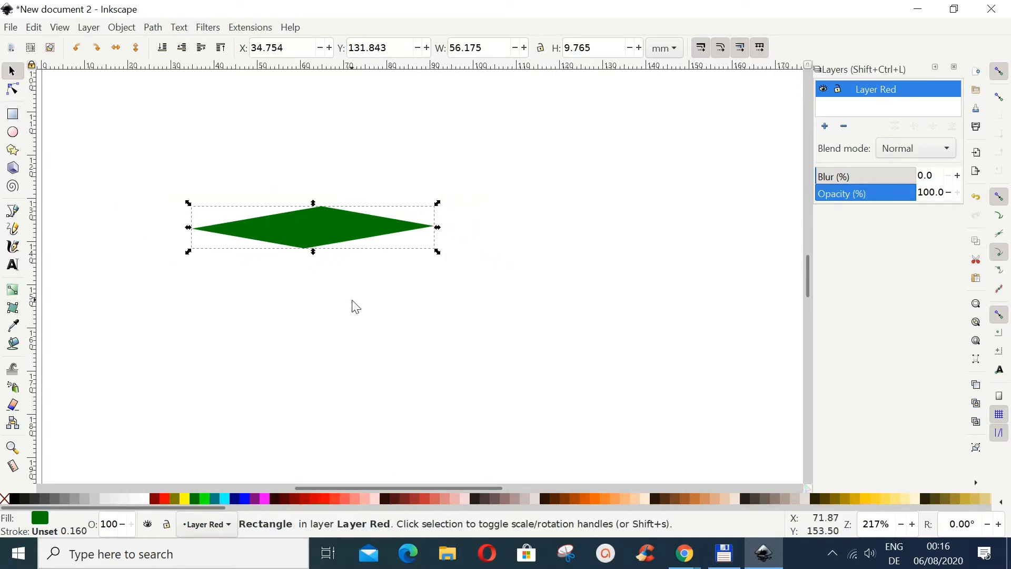
pyautogui.click(320, 298)
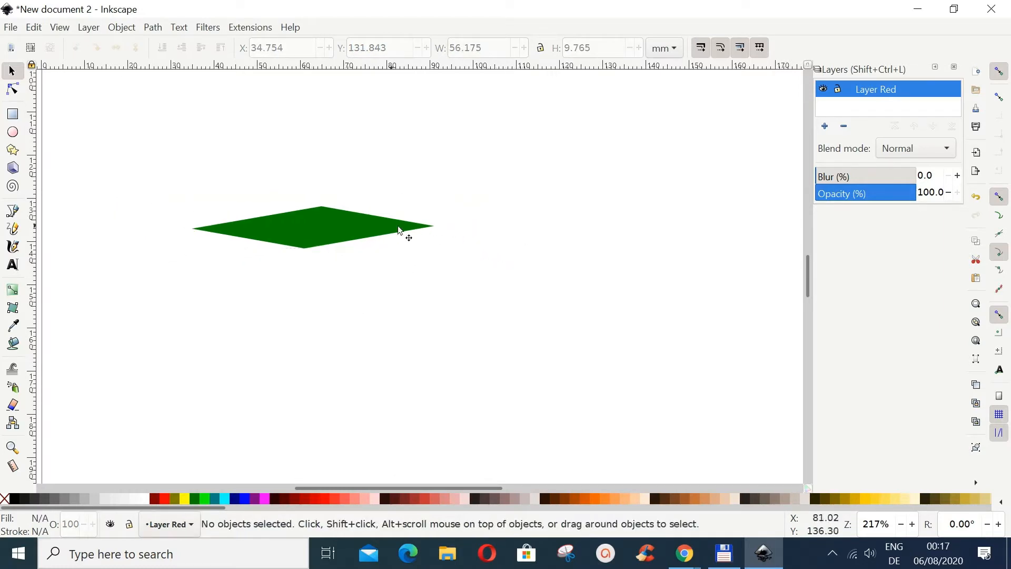
pyautogui.click(373, 228)
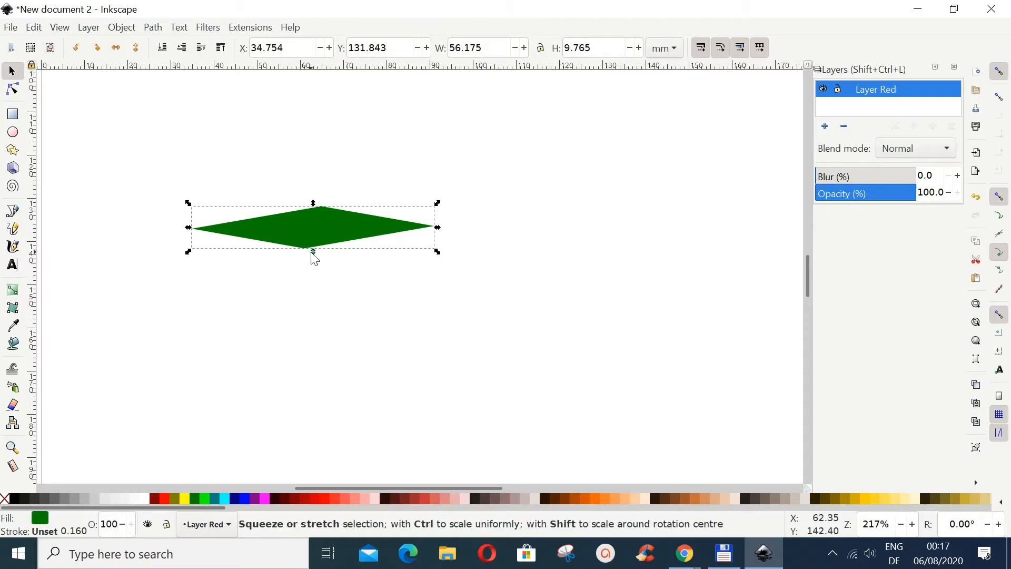
pyautogui.moveTo(315, 256); pyautogui.dragTo(314, 277)
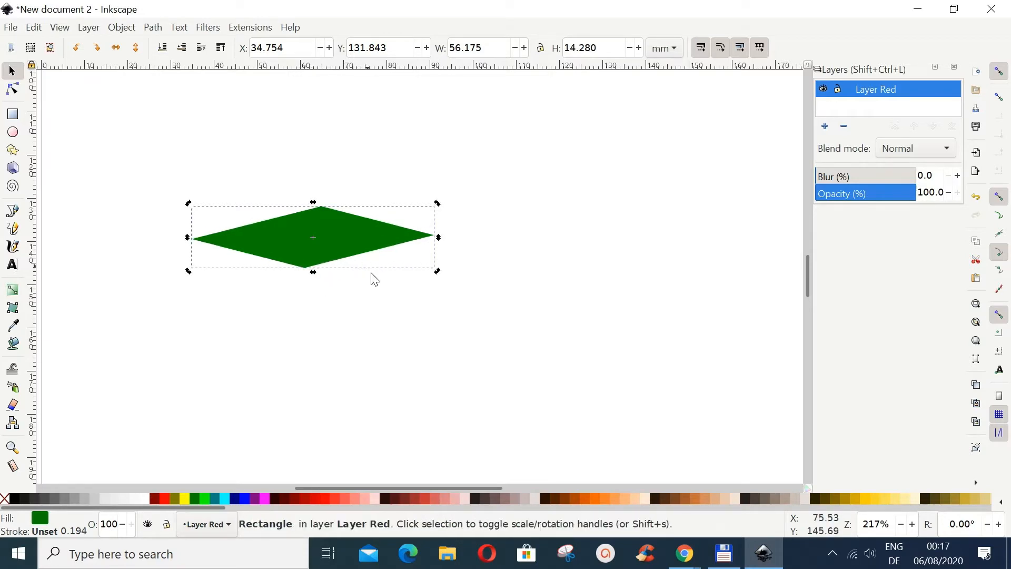
pyautogui.press('shift')
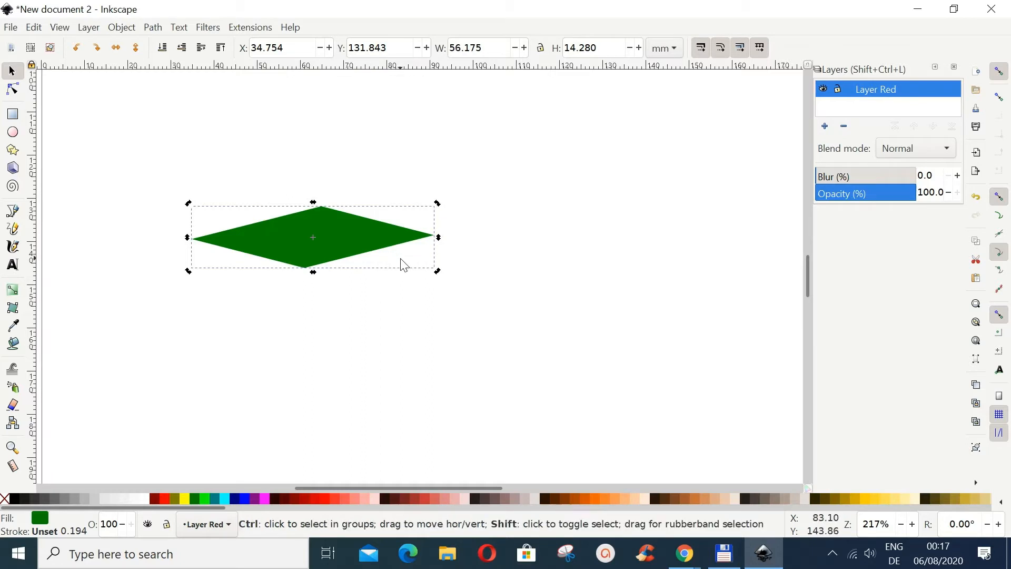
pyautogui.hotkey('ctrl', 'shift')
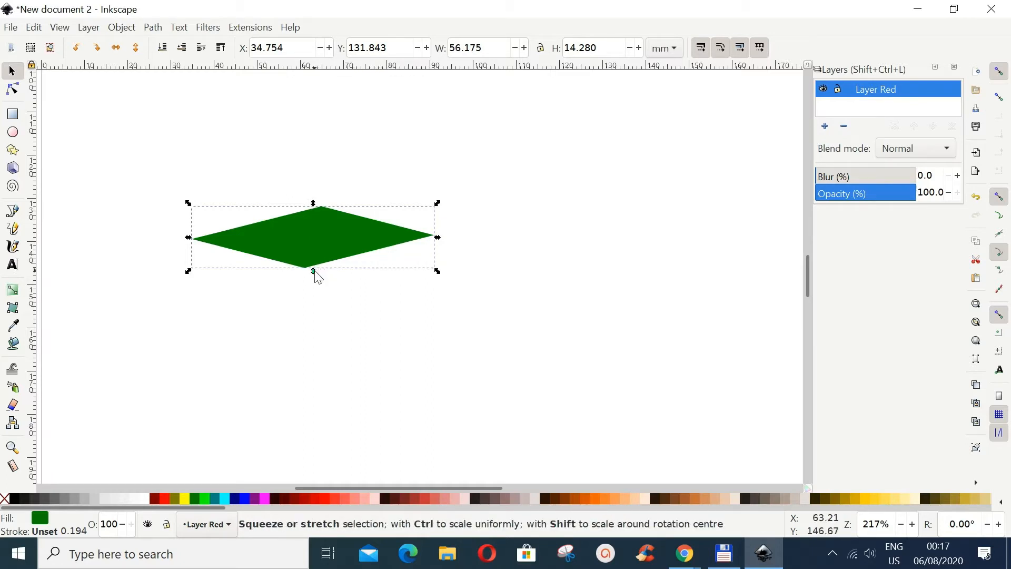
pyautogui.moveTo(315, 280); pyautogui.dragTo(314, 271)
pyautogui.click(342, 311)
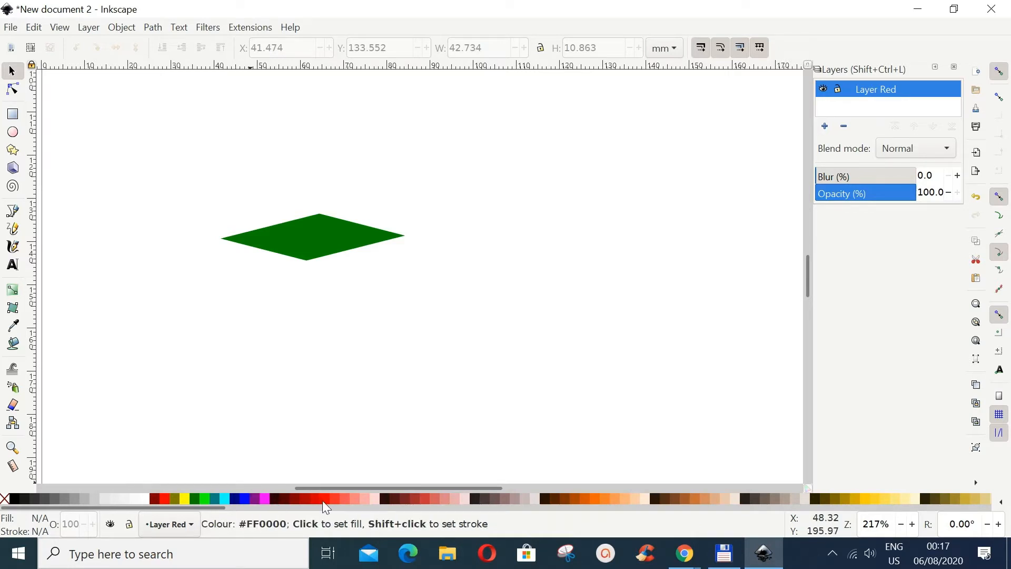
# Fill the rhombus with bright red
pyautogui.click(307, 238)
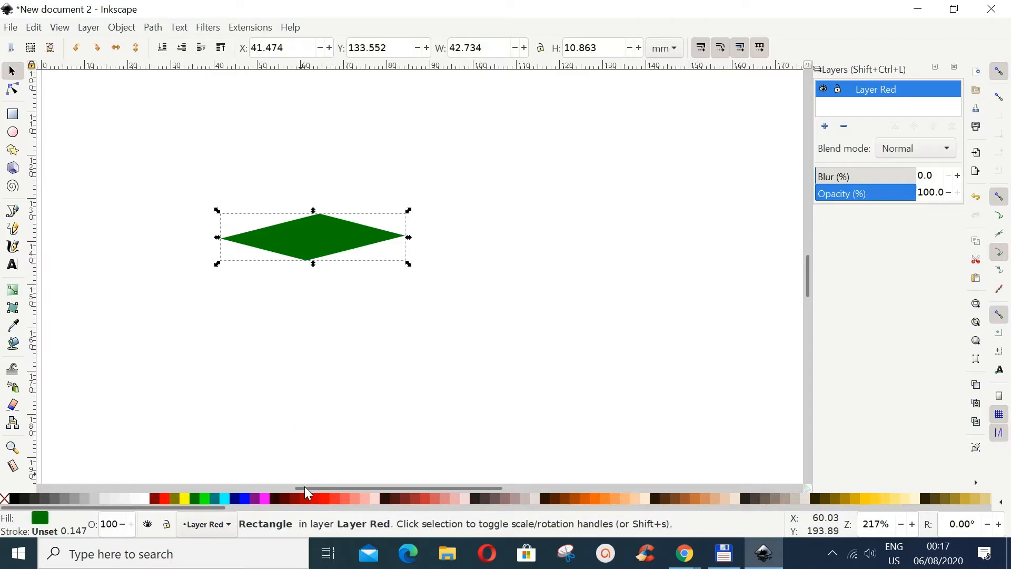
pyautogui.click(320, 498)
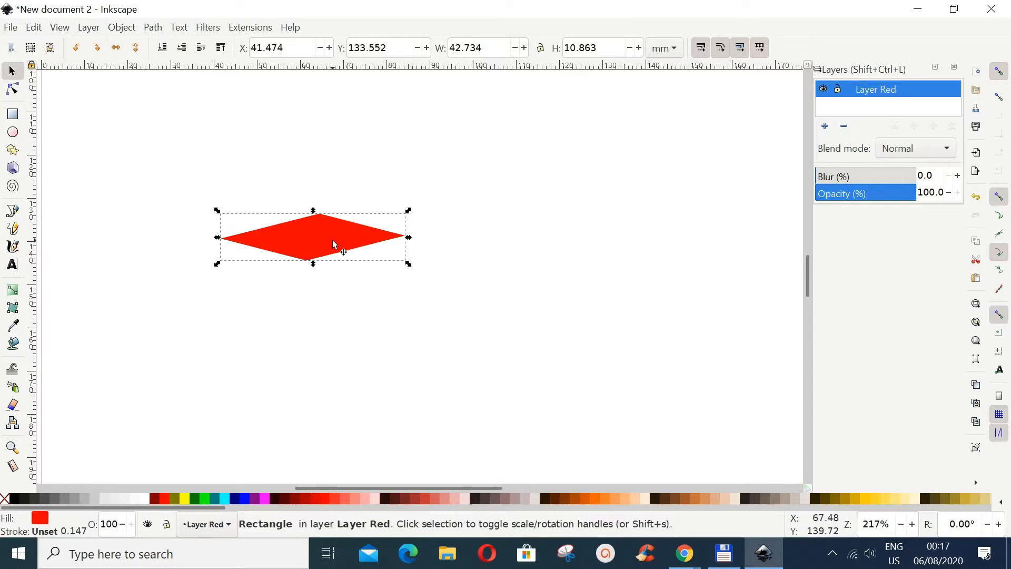
# Place an orange-filled duplicate of the red rhombus just below the original
pyautogui.click(34, 28)
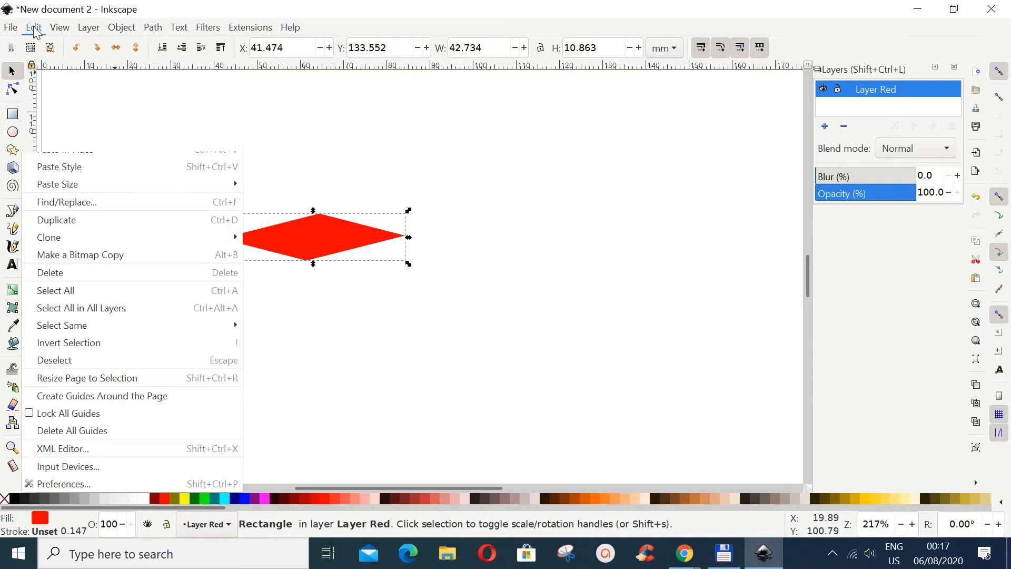
pyautogui.click(62, 216)
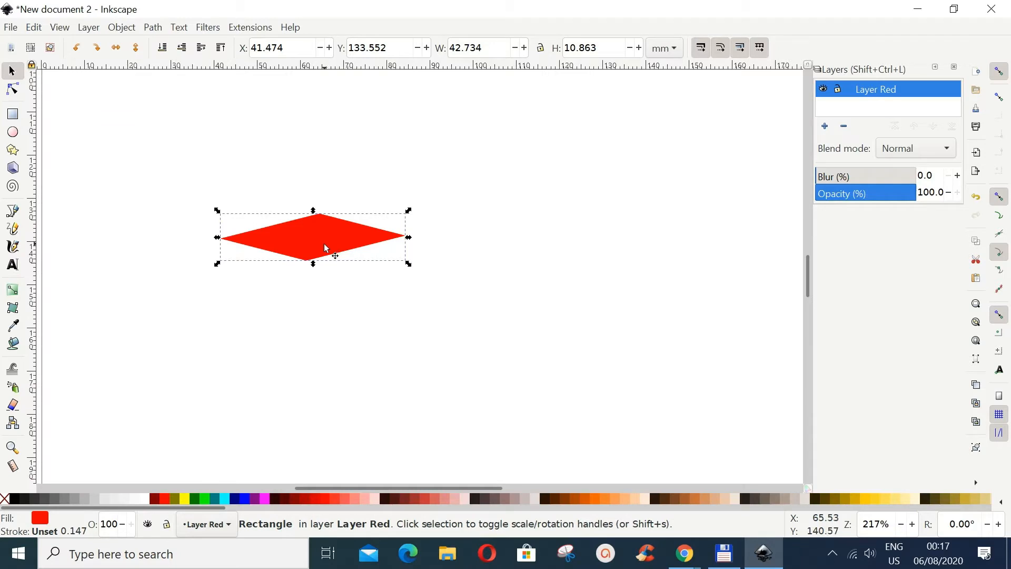
pyautogui.moveTo(325, 244); pyautogui.dragTo(316, 308)
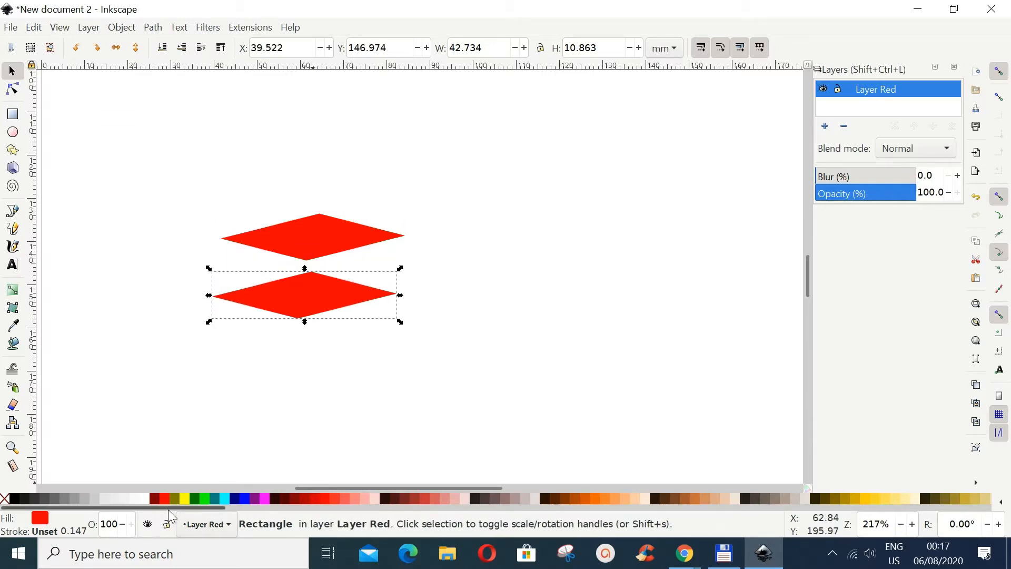
pyautogui.click(596, 498)
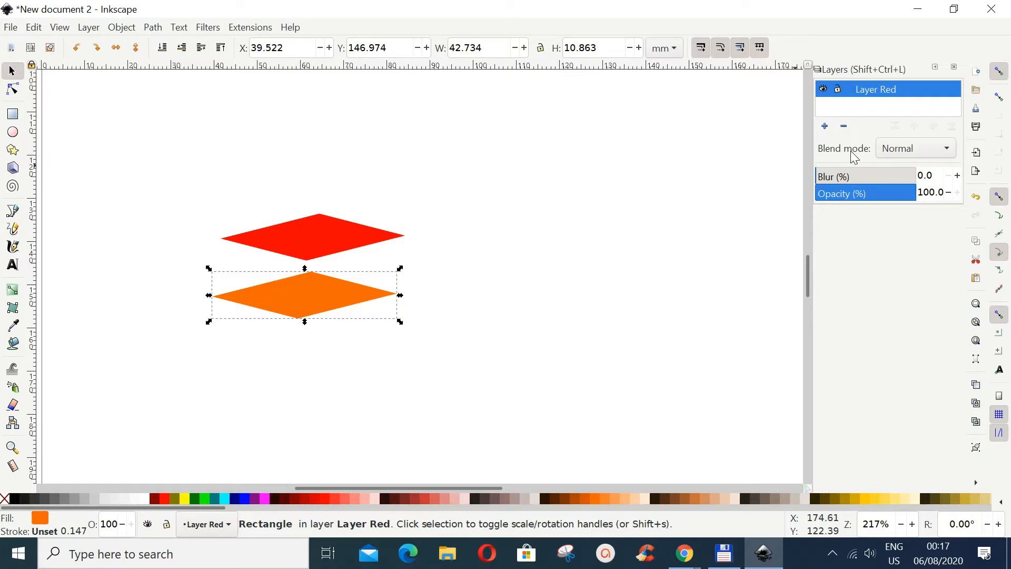
# Add a new layer named "Layer Orange" positioned below the current layer
pyautogui.click(825, 126)
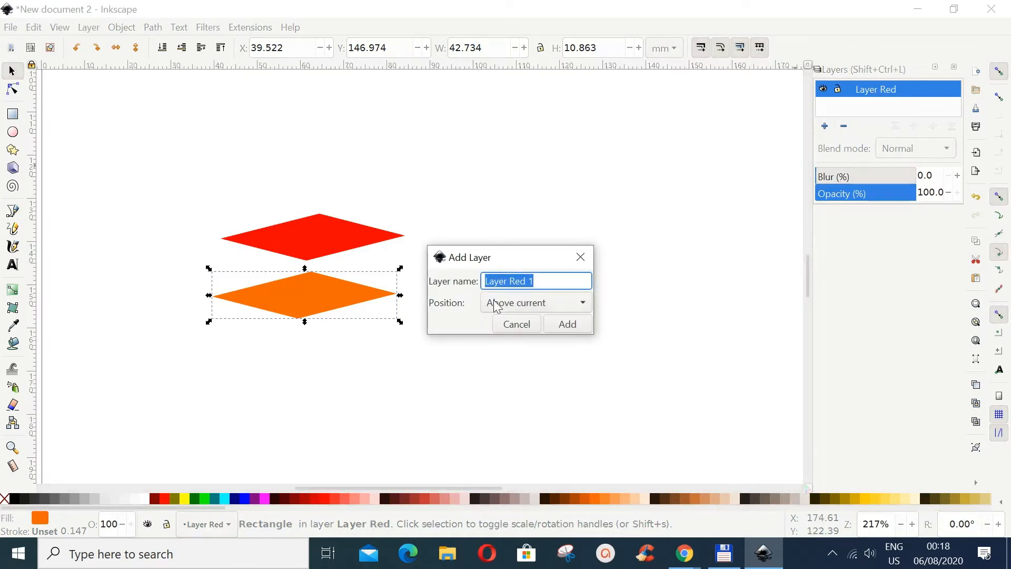
pyautogui.click(534, 283)
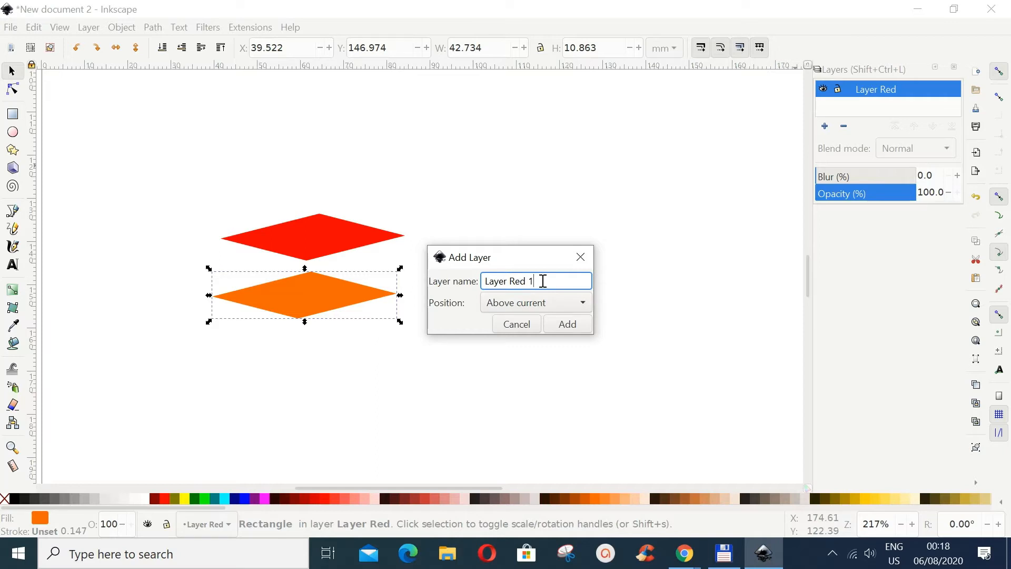
pyautogui.press('BackSpace')
pyautogui.press('BackSpace')
pyautogui.press('BackSpace')
pyautogui.write('O')
pyautogui.click(580, 302)
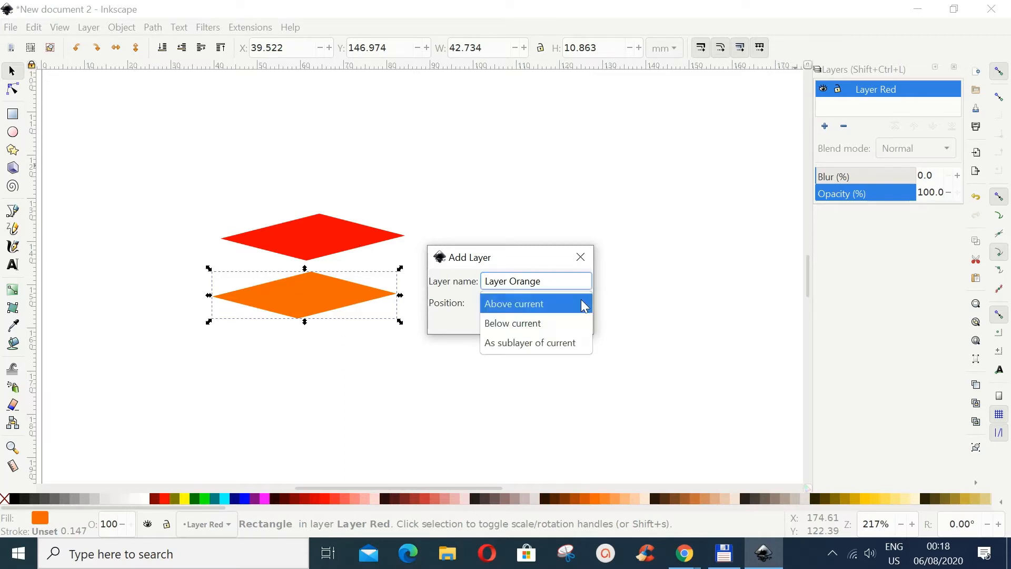
pyautogui.click(545, 321)
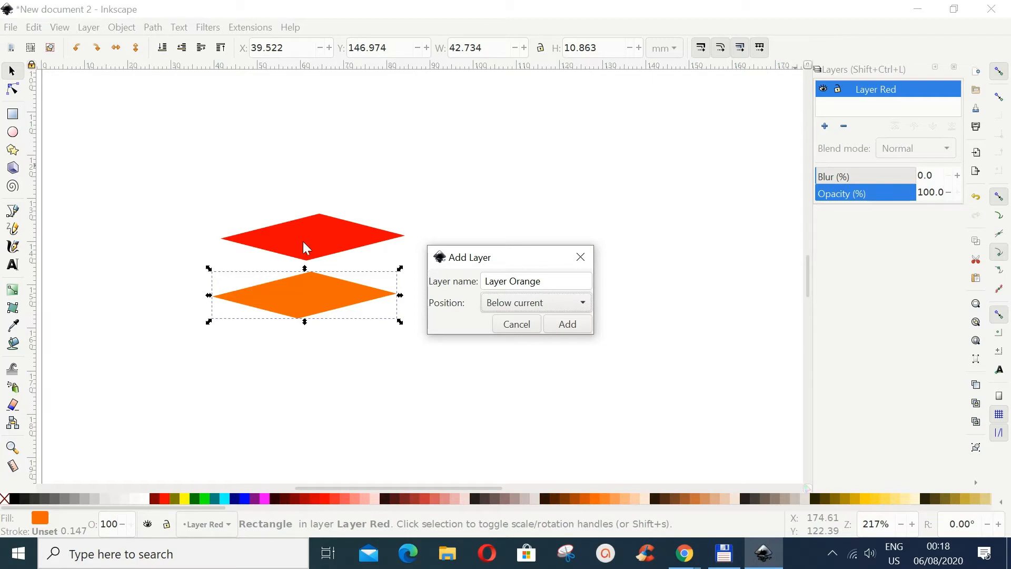
pyautogui.click(569, 324)
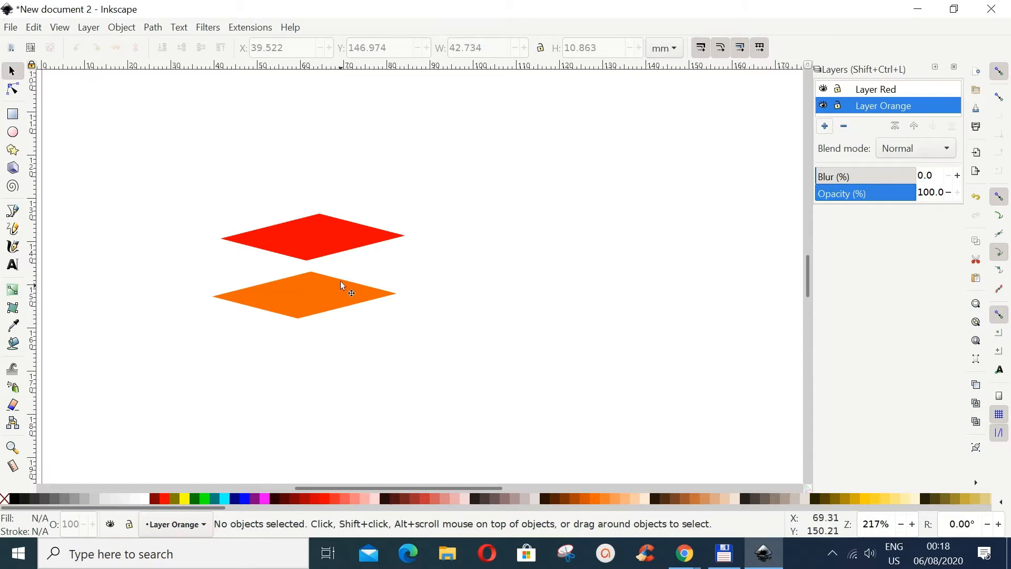
# Move the orange rhombus from Layer Red to Layer Orange, and deselect it
pyautogui.click(335, 297)
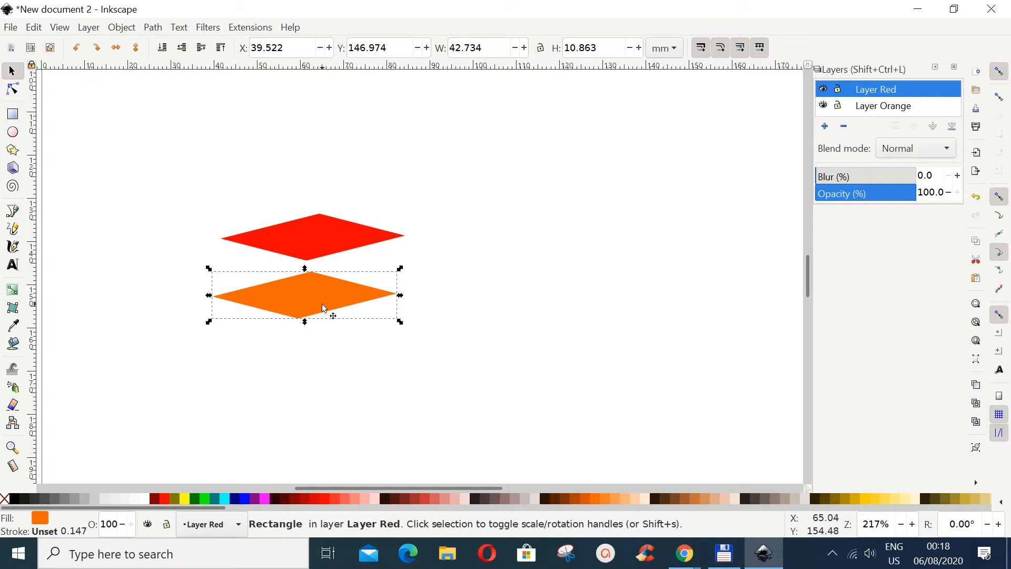
pyautogui.click(88, 28)
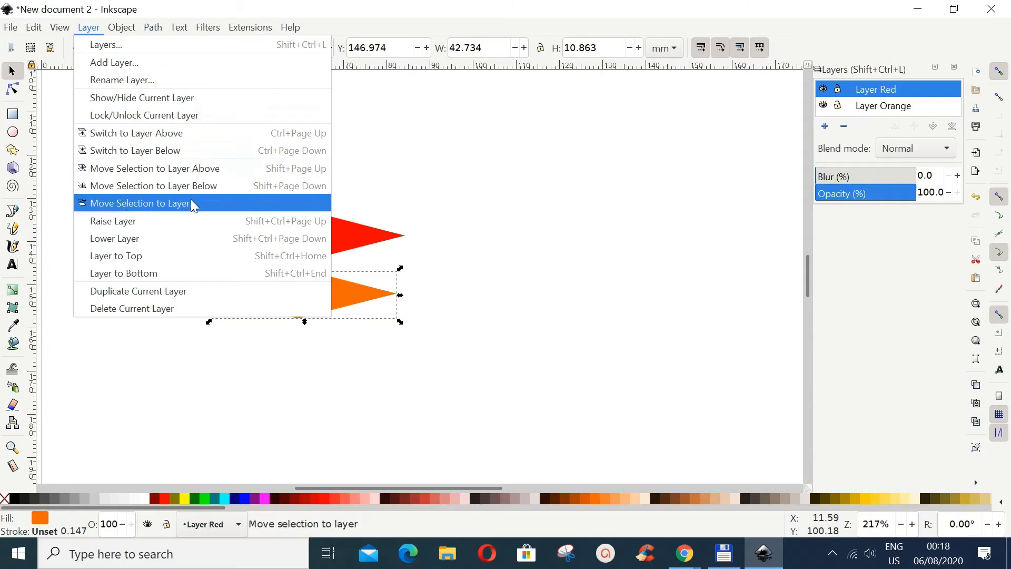
pyautogui.click(142, 204)
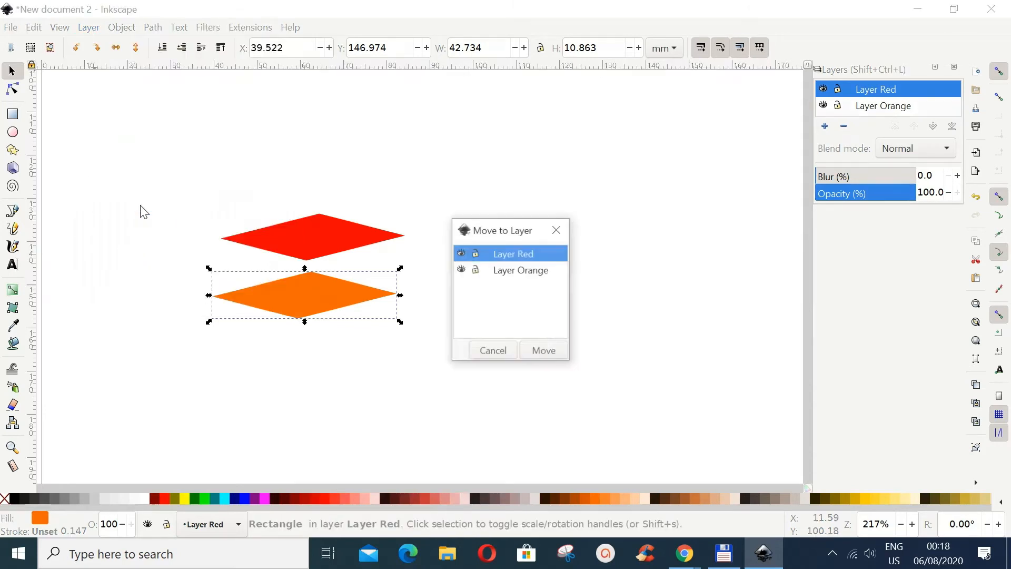
pyautogui.click(523, 274)
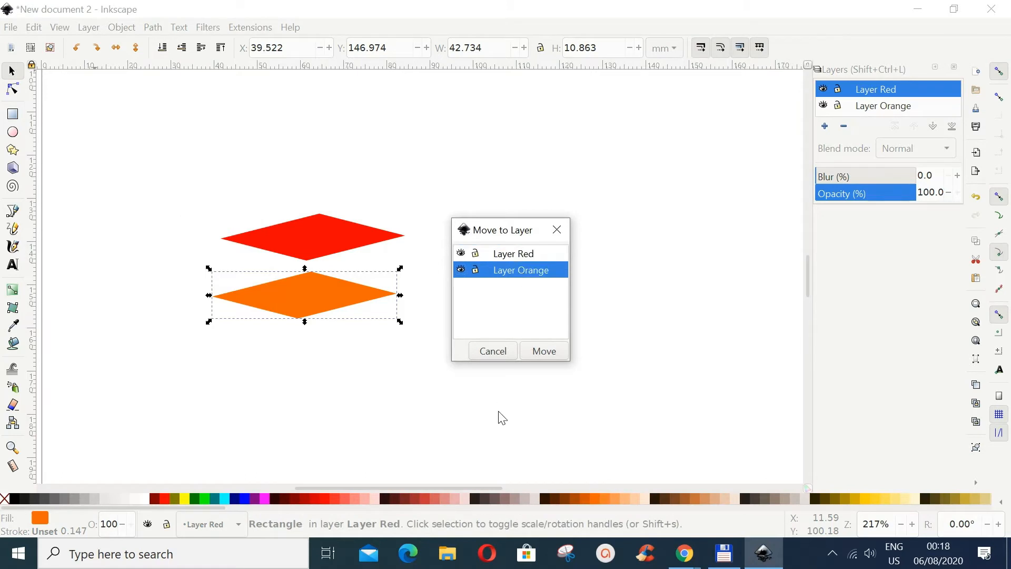
pyautogui.click(543, 351)
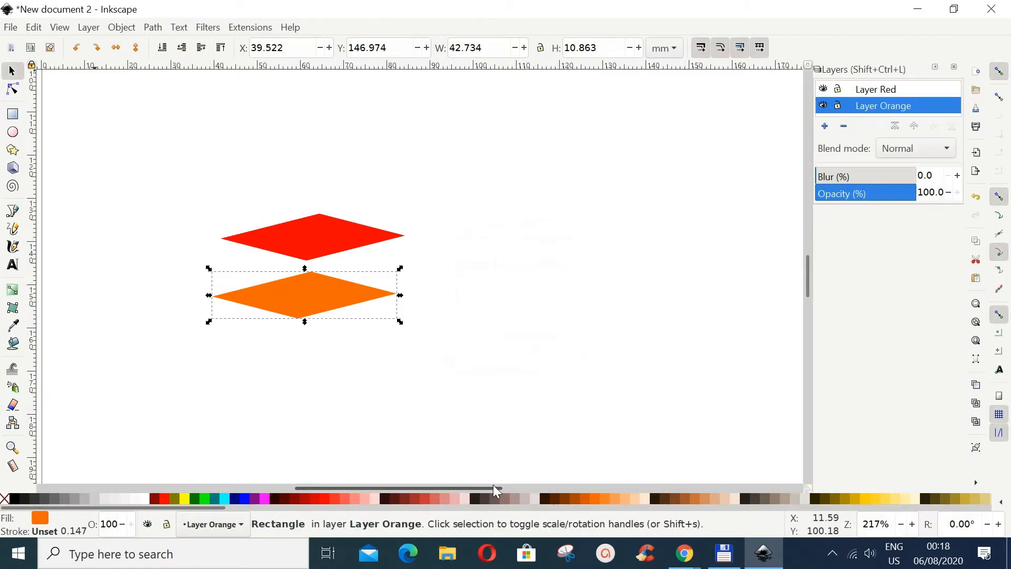
pyautogui.click(543, 356)
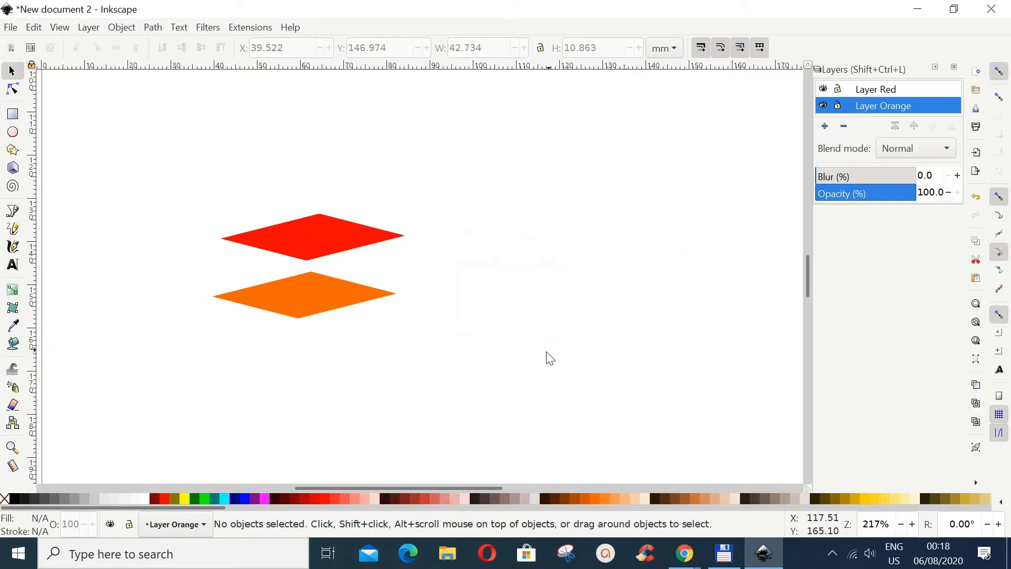
# Hide and show Layer Red and Layer Orange in turn to check which rhombus each one holds
pyautogui.click(823, 90)
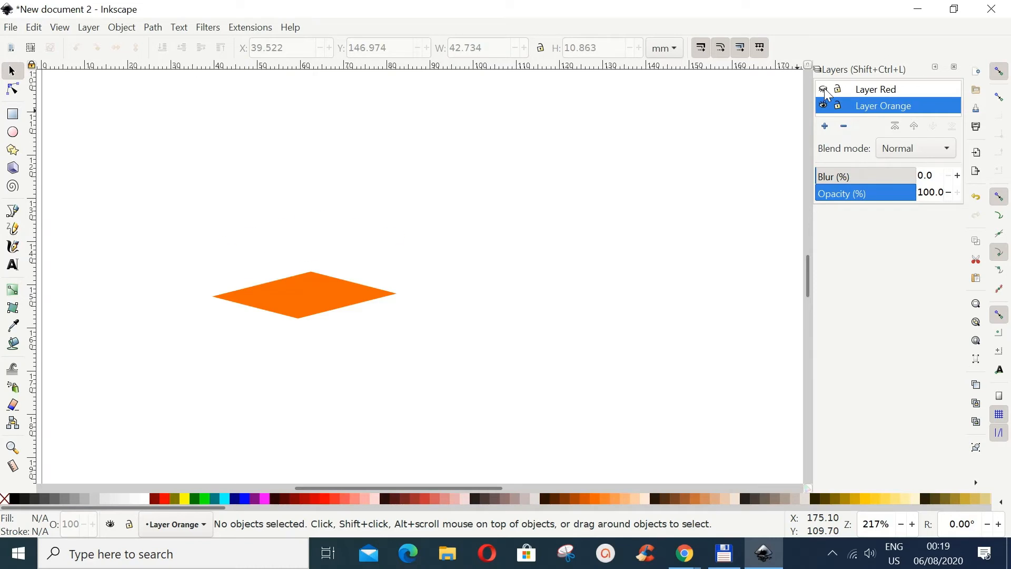
pyautogui.click(824, 91)
pyautogui.click(823, 106)
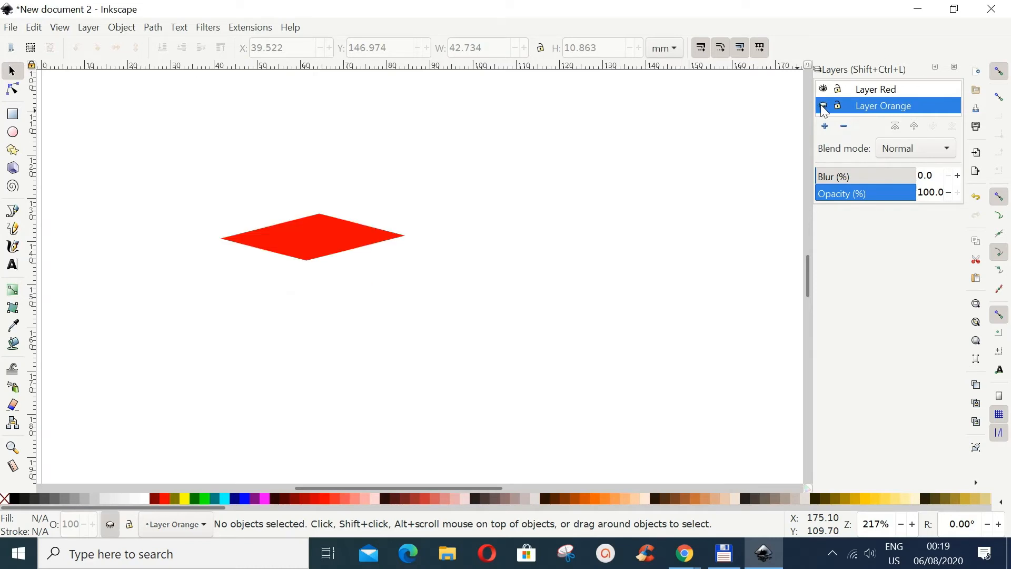
pyautogui.click(822, 106)
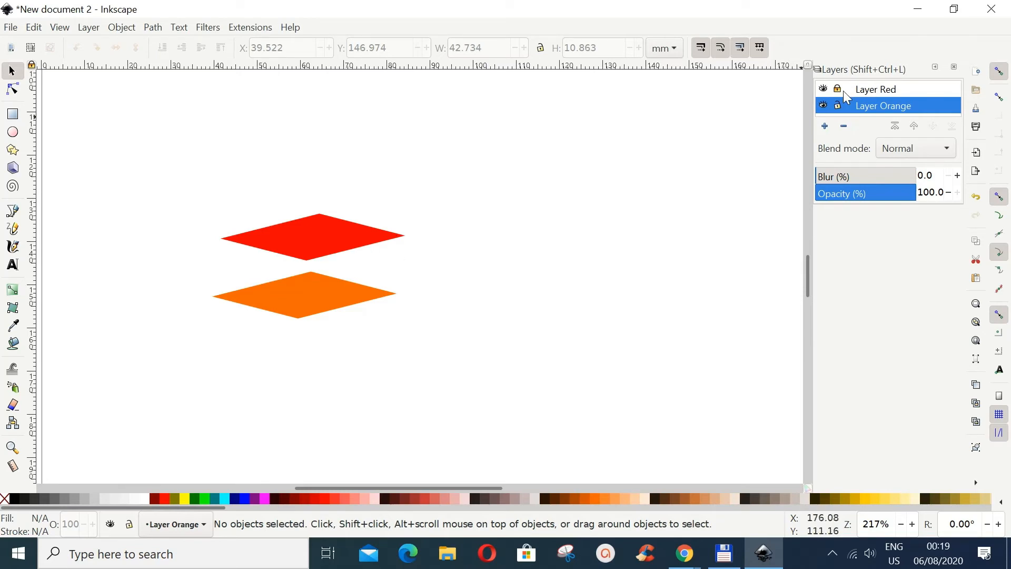
# Select the red and orange rhombuses one after the other to check their layers, and clear the selection
pyautogui.click(327, 239)
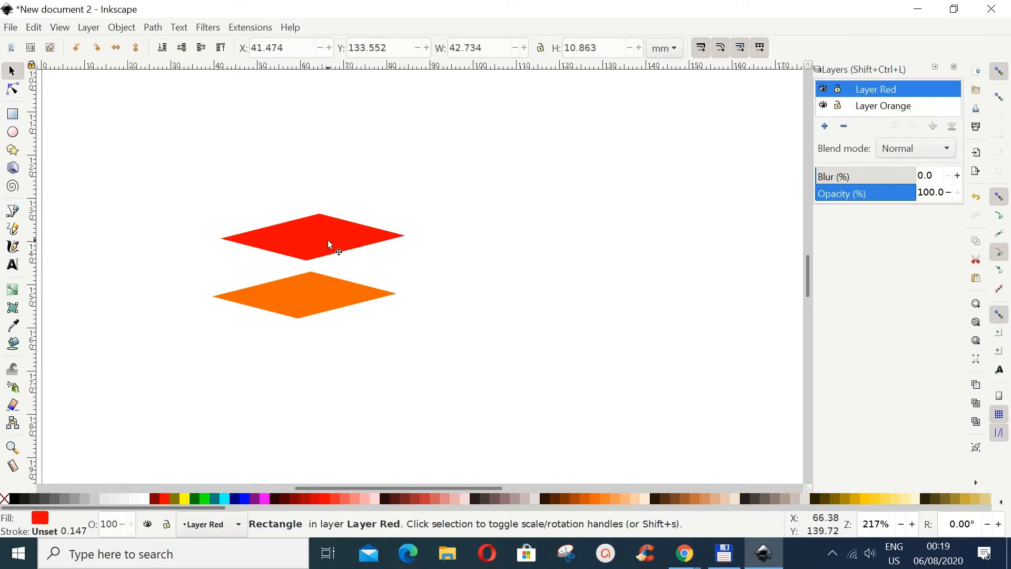
pyautogui.click(326, 309)
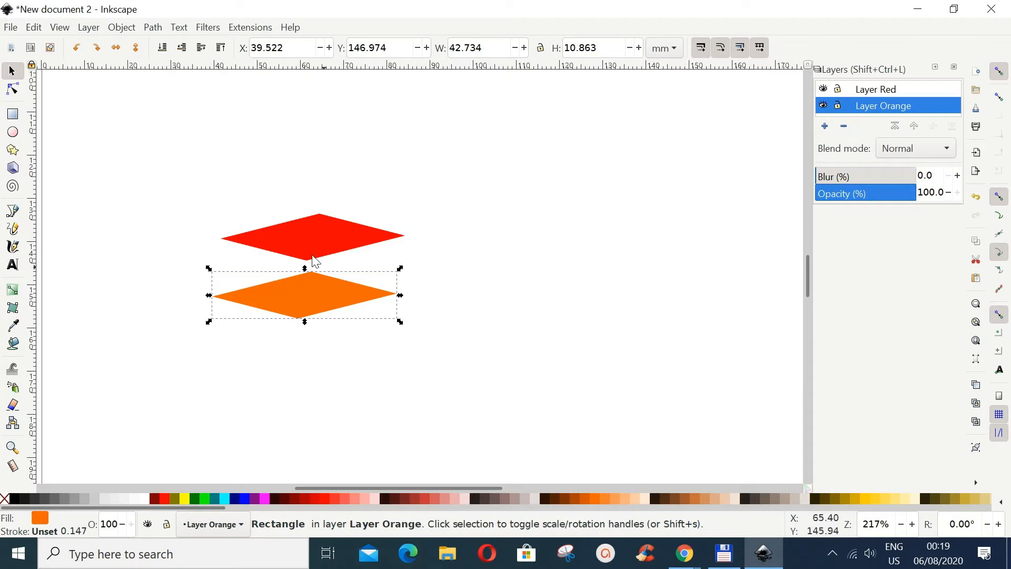
pyautogui.click(475, 367)
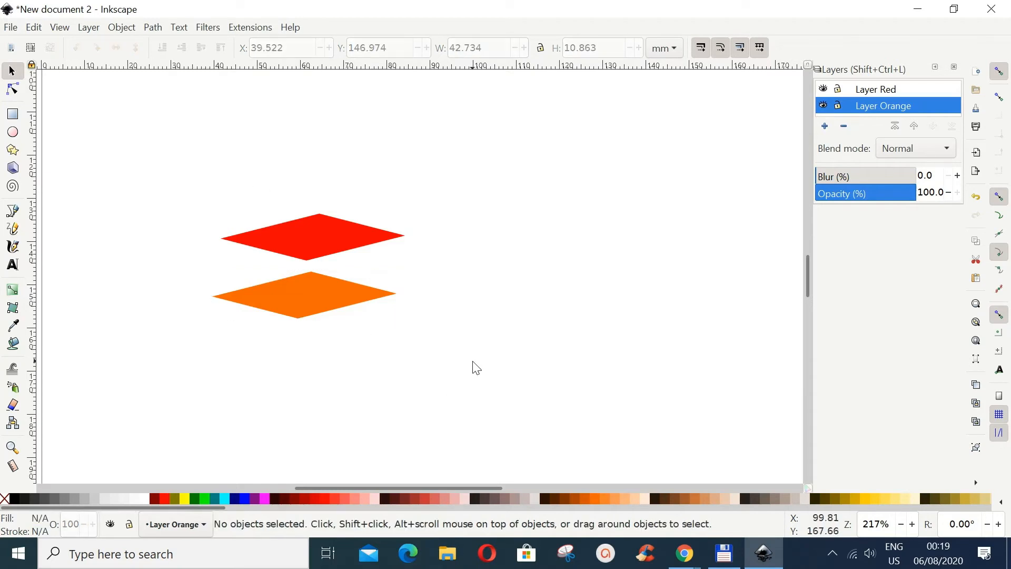
# Add a new layer named "Layer Green" positioned below the current Layer Orange
pyautogui.click(93, 31)
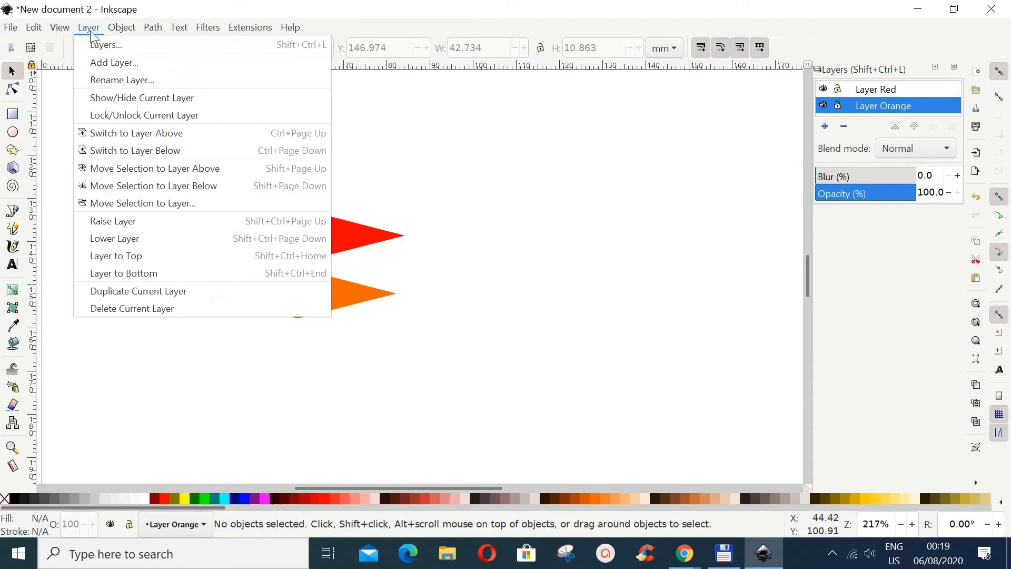
pyautogui.click(102, 64)
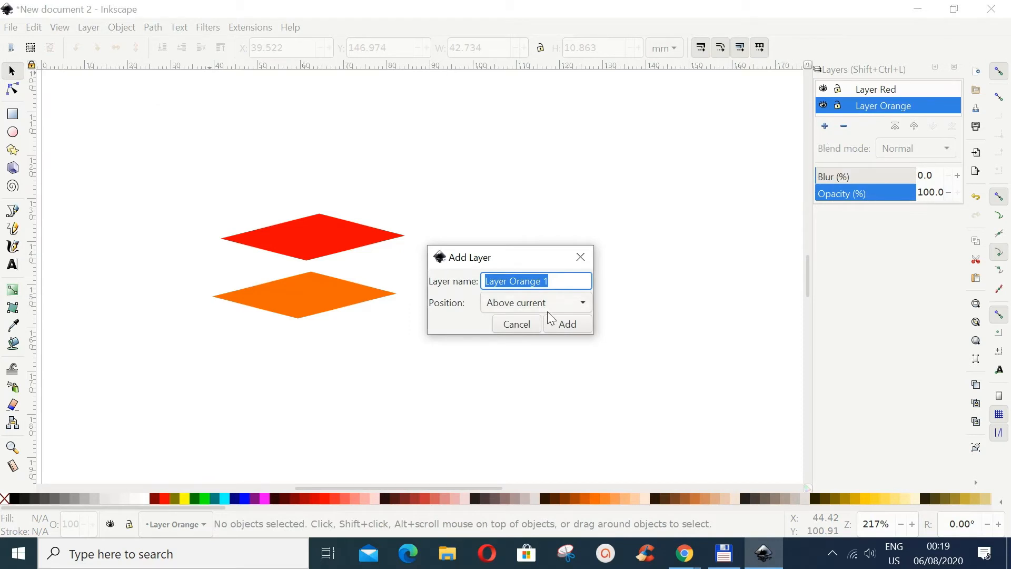
pyautogui.click(562, 283)
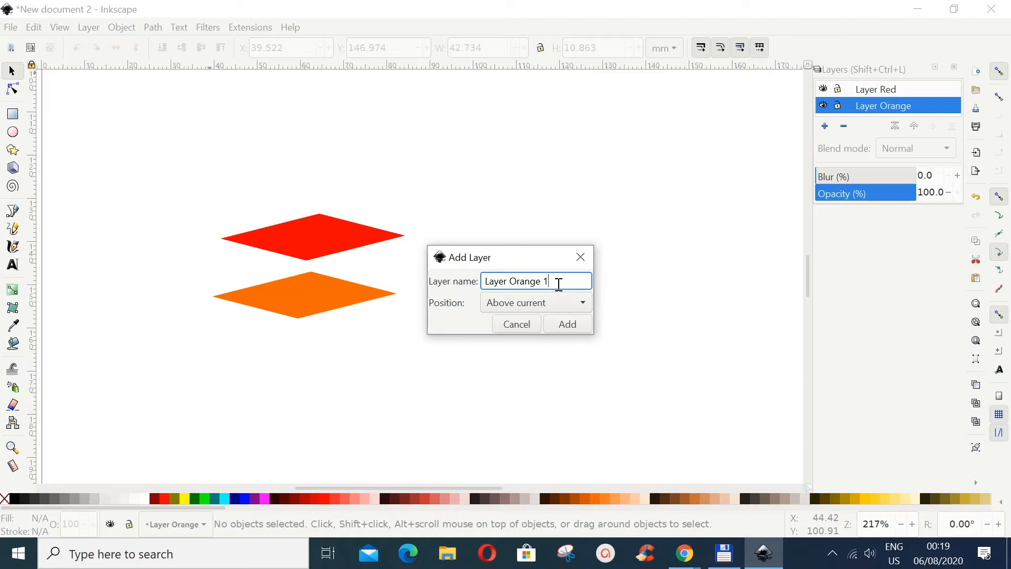
pyautogui.press('BackSpace')
pyautogui.press('BackSpace')
pyautogui.press('BackSpace')
pyautogui.press('BackSpace')
pyautogui.press('BackSpace')
pyautogui.press('BackSpace')
pyautogui.press('BackSpace')
pyautogui.press('BackSpace')
pyautogui.write('Green')
pyautogui.click(583, 301)
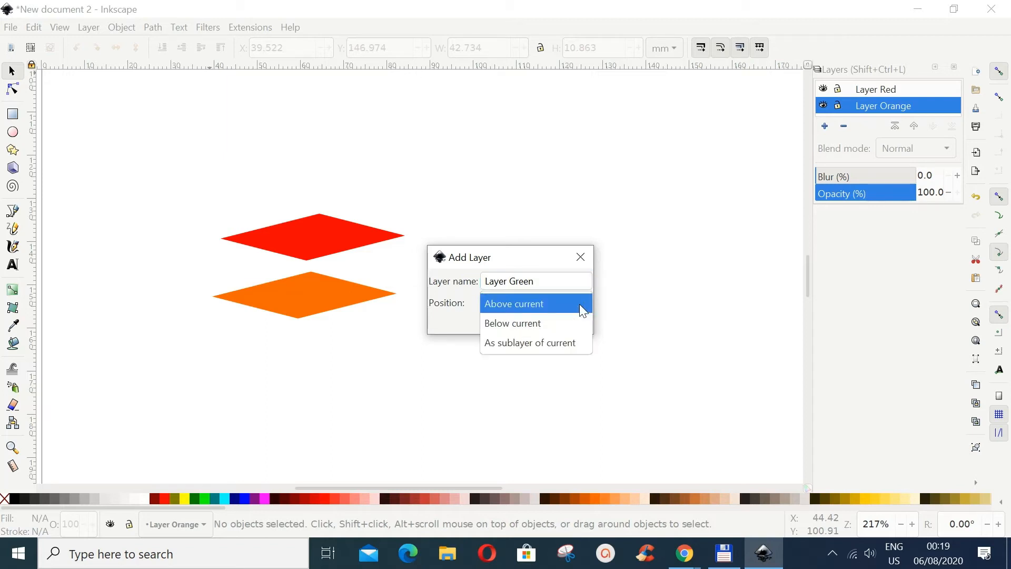
pyautogui.click(548, 324)
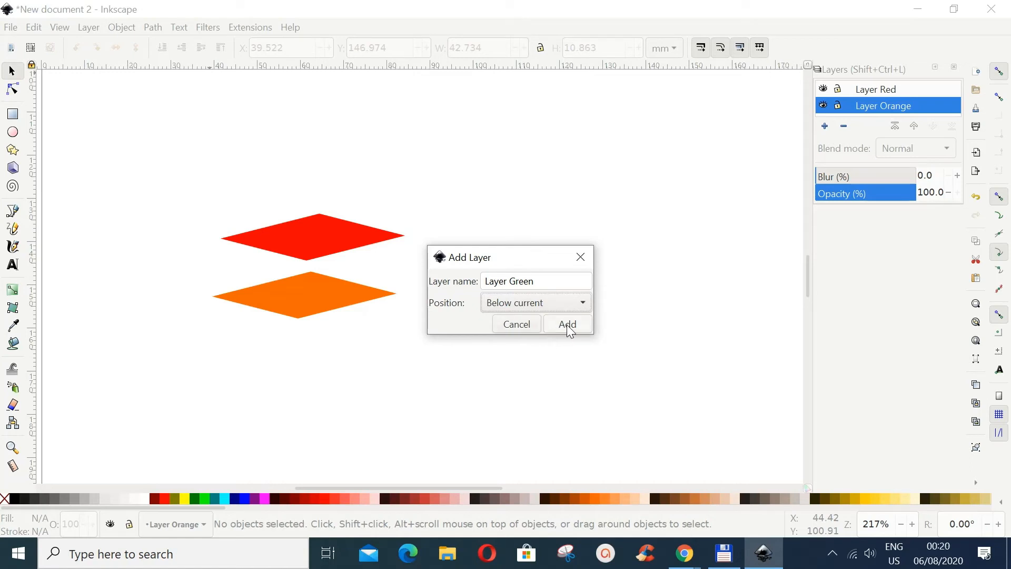
pyautogui.click(566, 324)
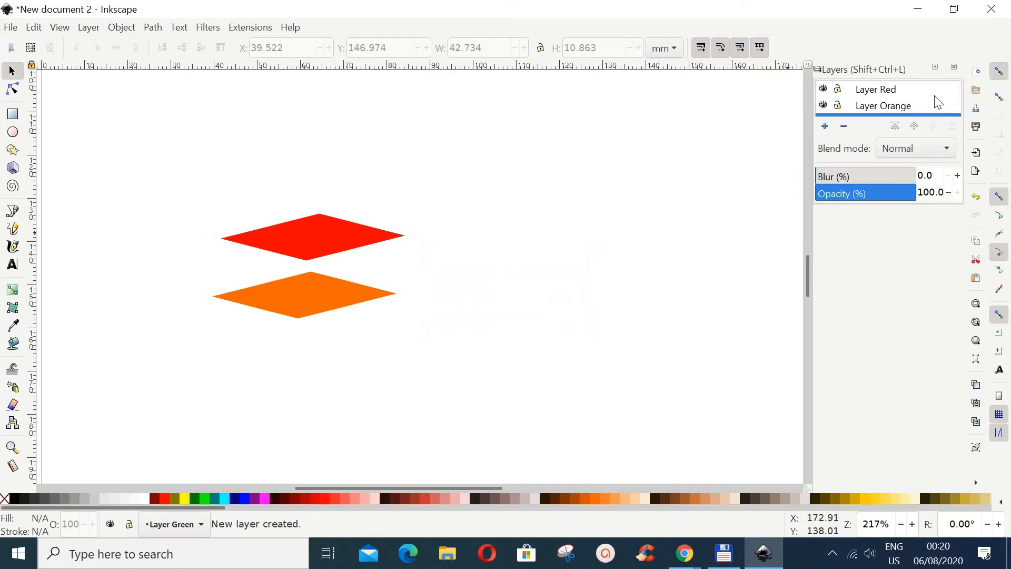
pyautogui.scroll(-1, 961, 103)
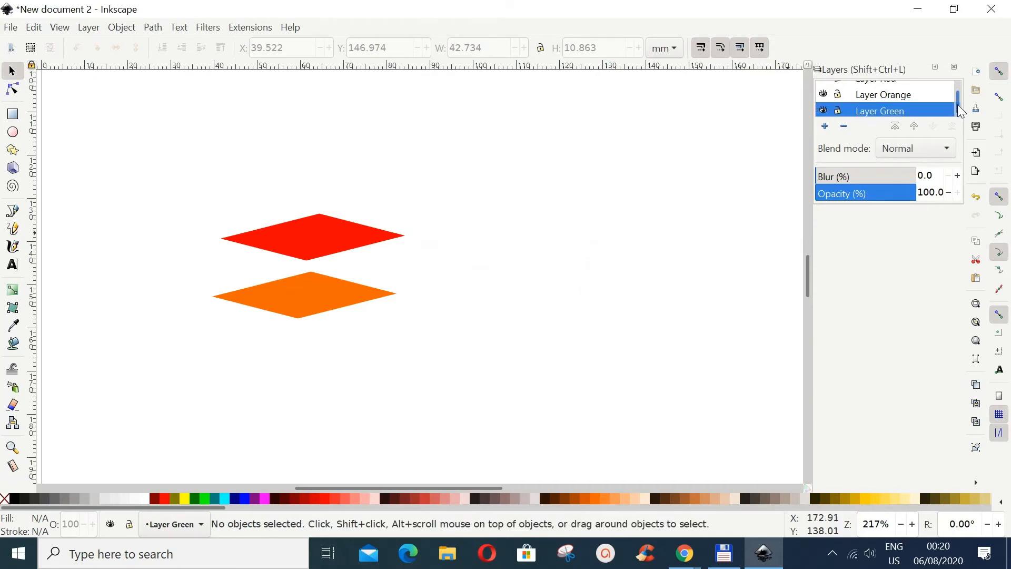
# Copy the orange rhombus and paste it onto Layer Green
pyautogui.click(315, 297)
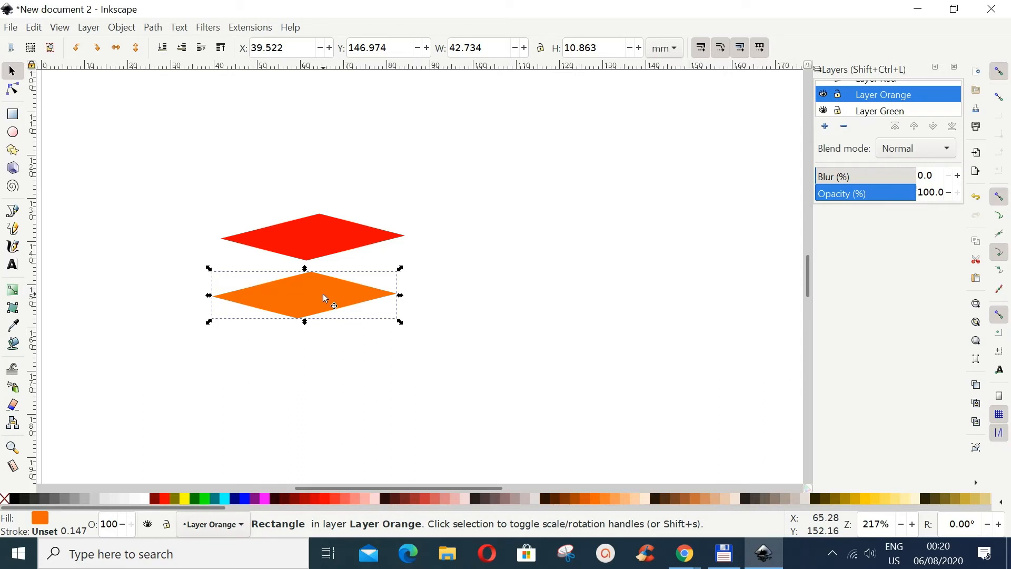
pyautogui.click(34, 28)
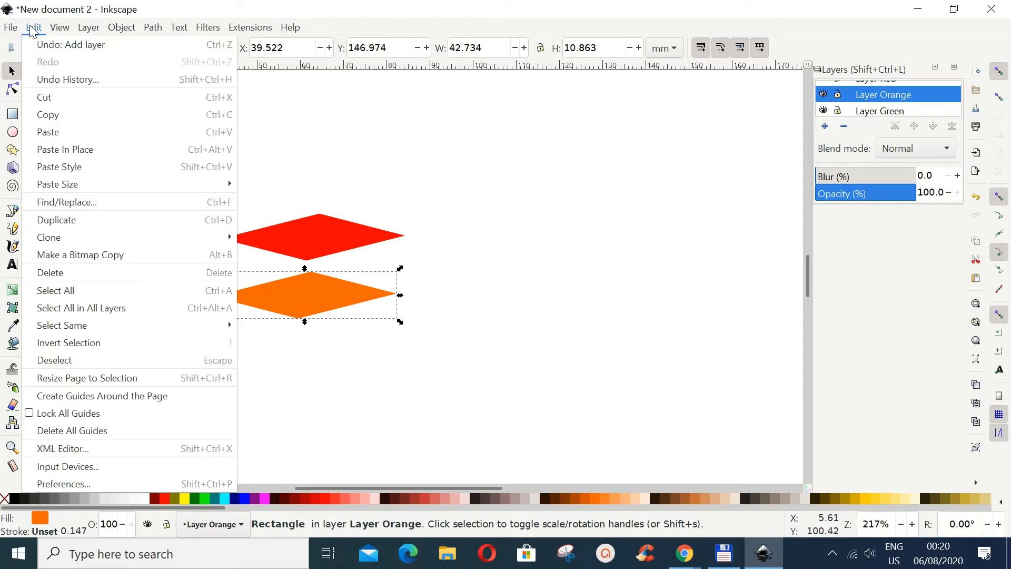
pyautogui.click(61, 116)
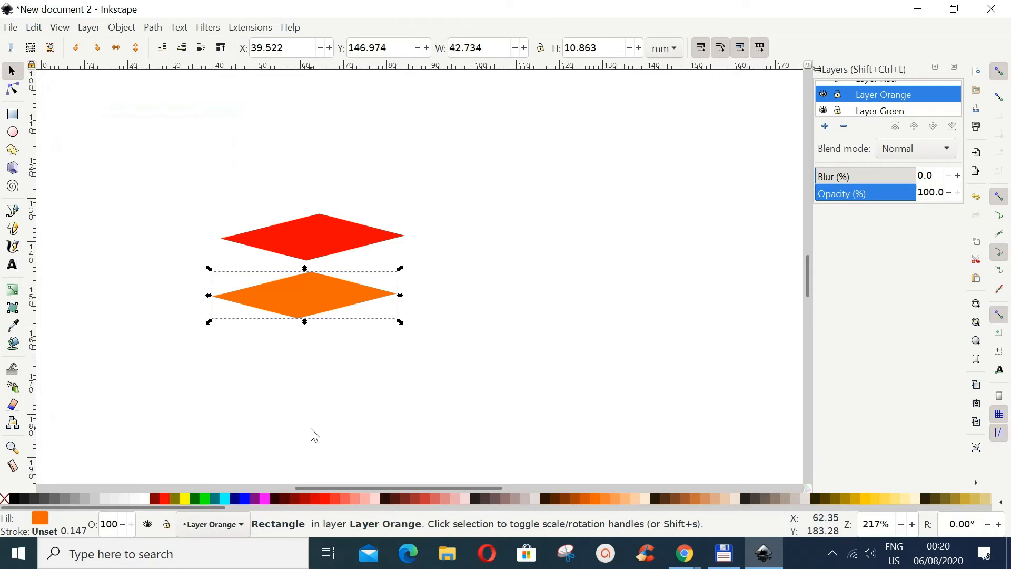
pyautogui.click(872, 110)
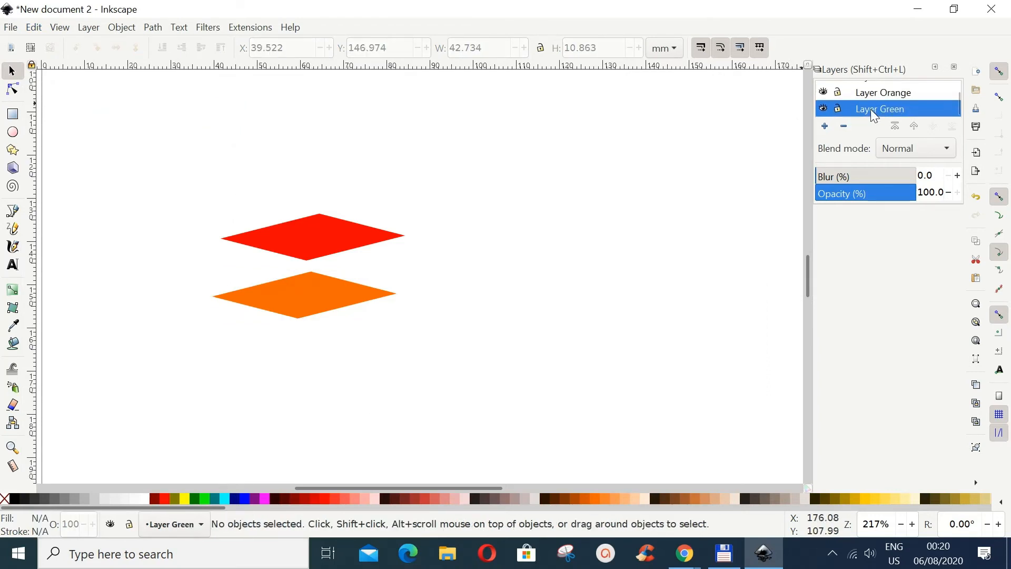
pyautogui.click(33, 27)
pyautogui.click(95, 129)
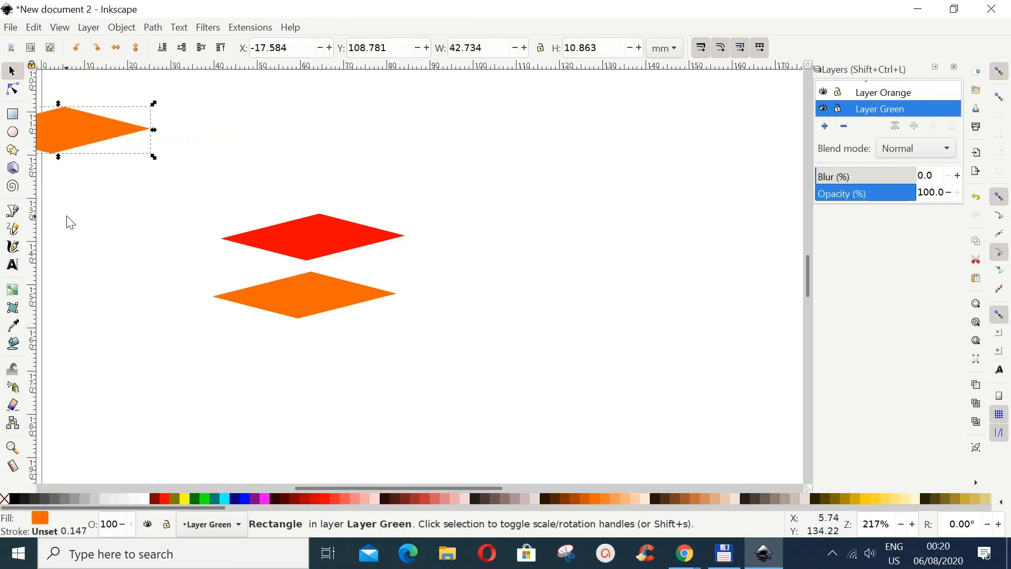
# Move the pasted rhombus just below the orange one, at about X 40 mm, Y 162 mm, and fill it with dark green
pyautogui.moveTo(88, 128); pyautogui.dragTo(335, 359)
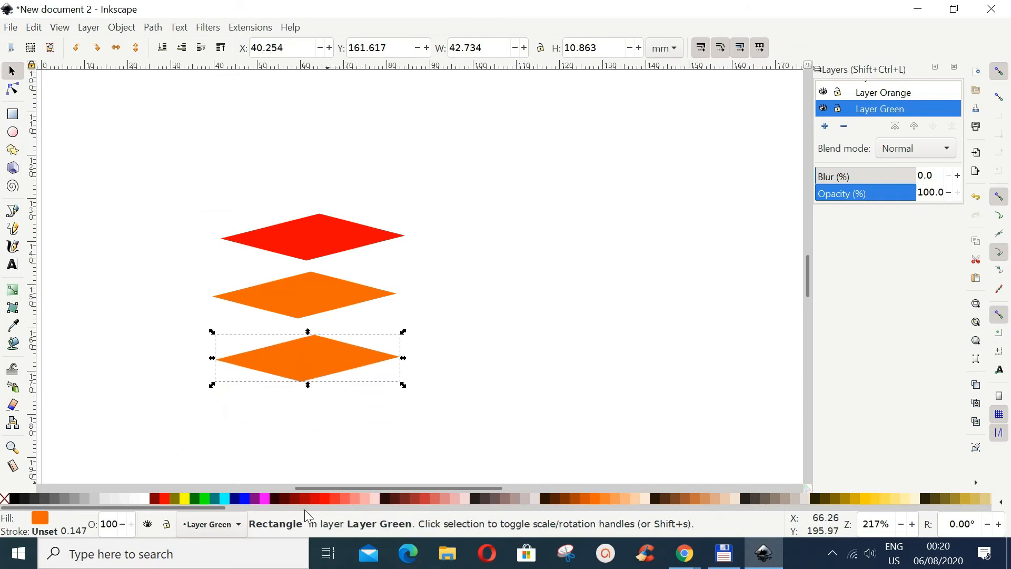
pyautogui.click(193, 498)
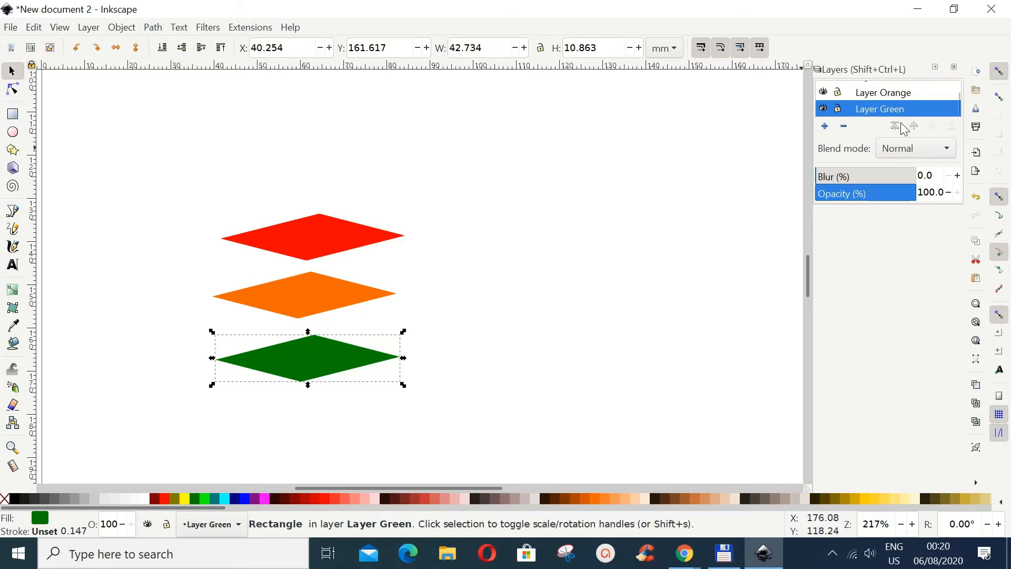
# Hide and show Layer Green to check that it holds the green rhombus, and clear the selection
pyautogui.click(824, 109)
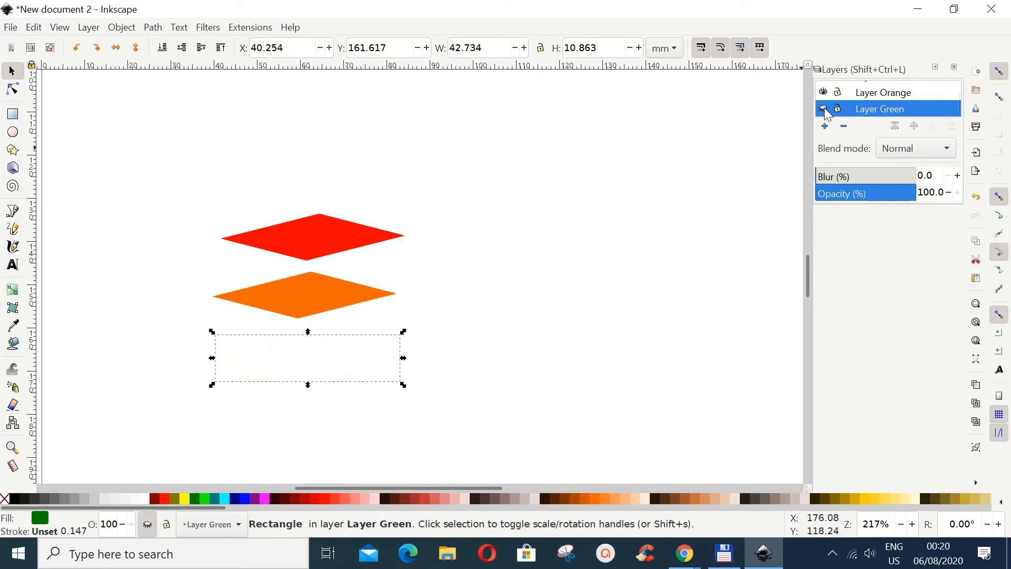
pyautogui.click(824, 109)
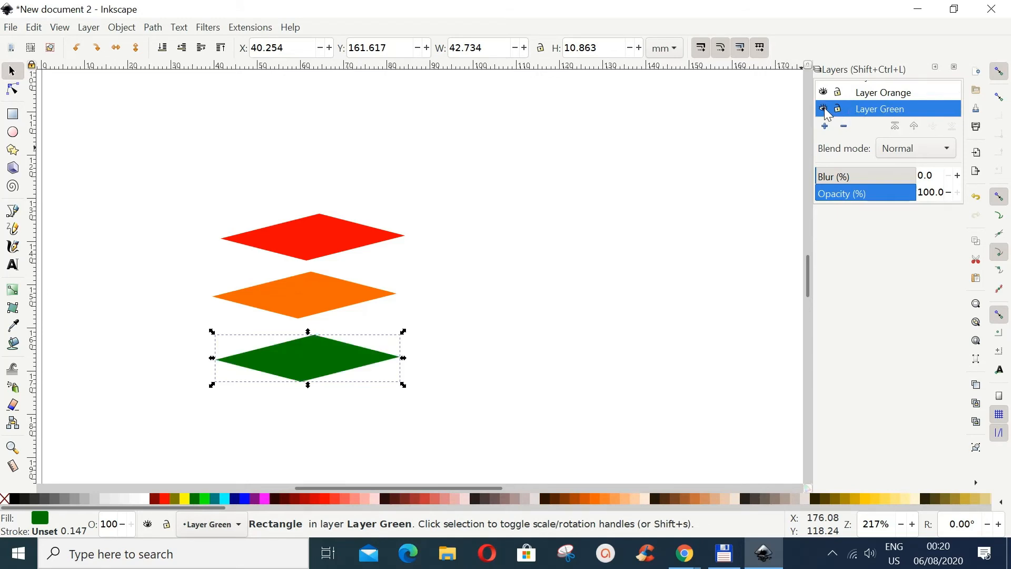
pyautogui.click(454, 413)
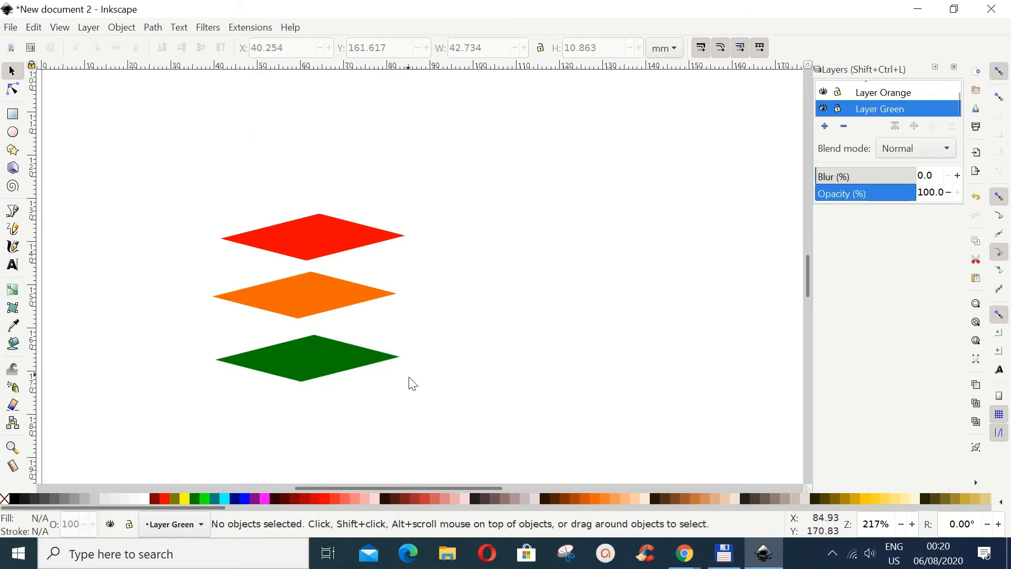
# Move the orange rhombus to about Y 138 mm and the green one to about Y 142 mm, forming an overlapping stack under the red one
pyautogui.click(314, 289)
pyautogui.moveTo(317, 289); pyautogui.dragTo(323, 258)
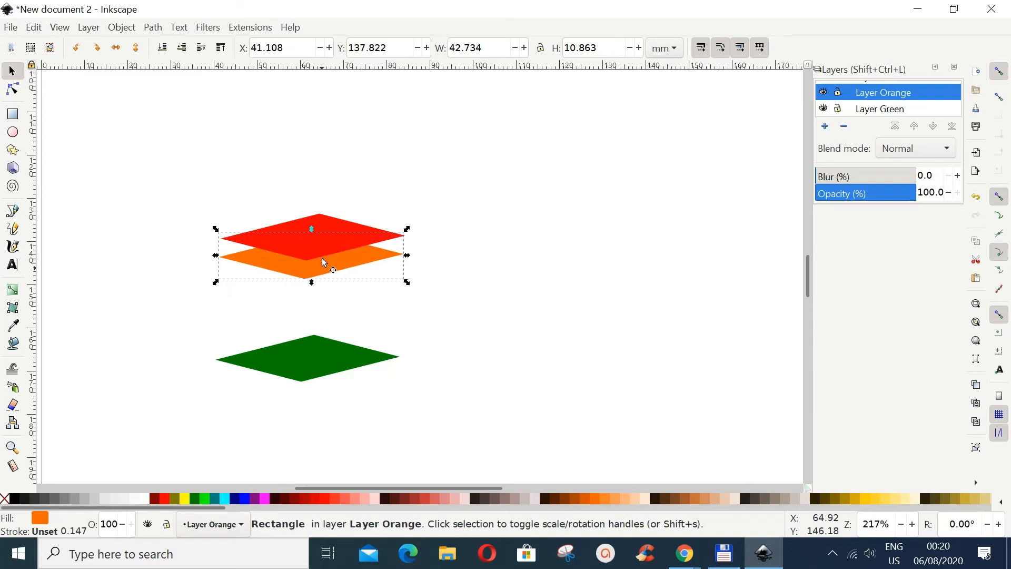
pyautogui.moveTo(334, 368); pyautogui.dragTo(329, 266)
pyautogui.click(351, 352)
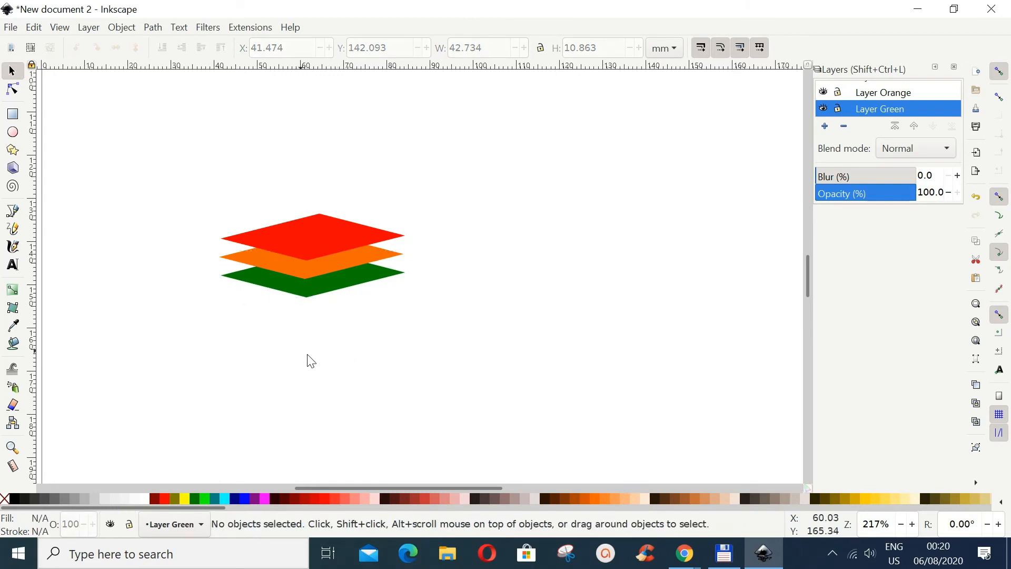
# Select all three stacked rhombuses together to check them across their layers, and clear the selection
pyautogui.moveTo(178, 165); pyautogui.dragTo(470, 377)
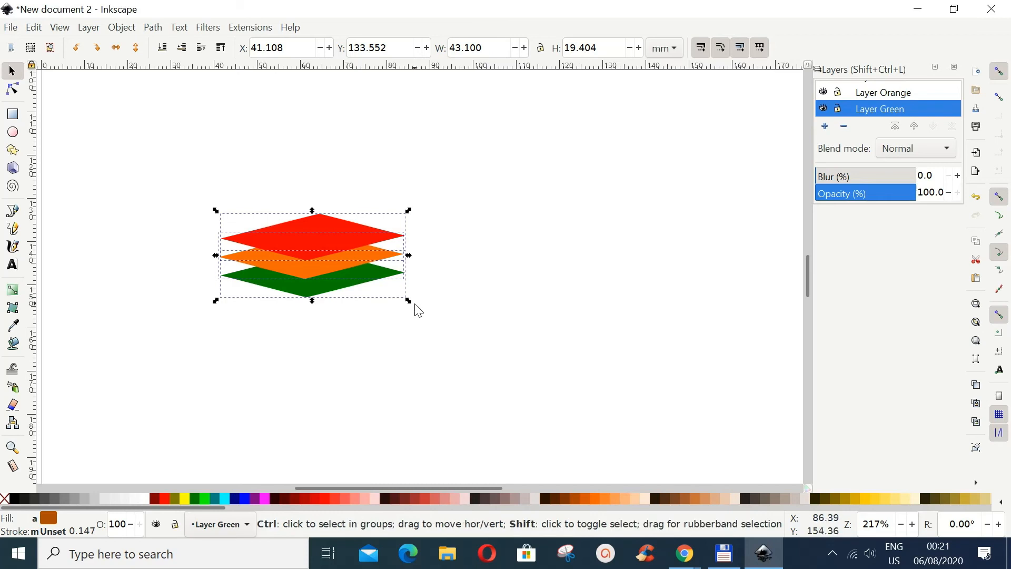
pyautogui.moveTo(408, 300)
pyautogui.mouseDown()
pyautogui.moveTo(401, 295)
pyautogui.moveTo(502, 356)
pyautogui.moveTo(424, 309)
pyautogui.mouseUp()
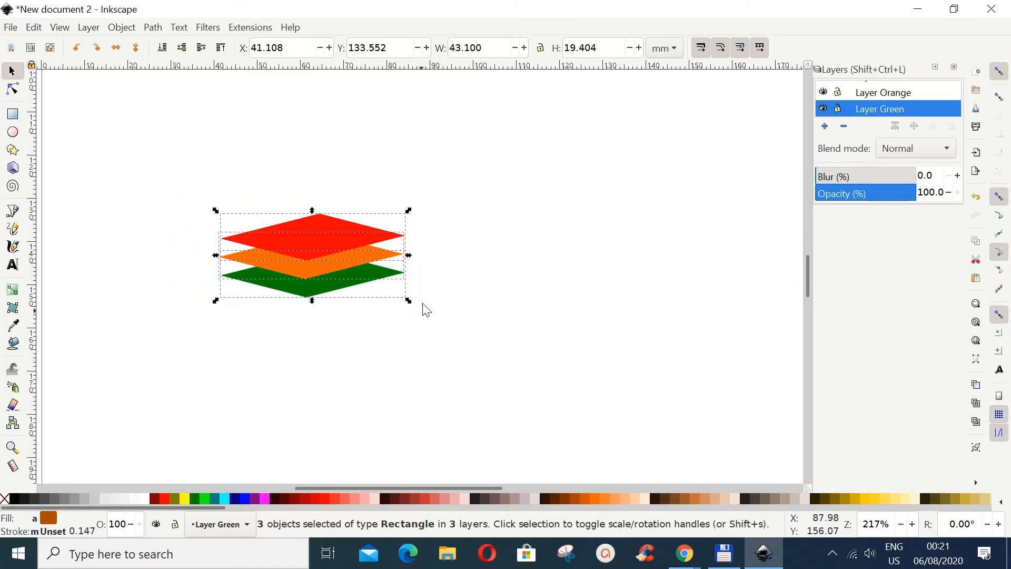
pyautogui.click(429, 371)
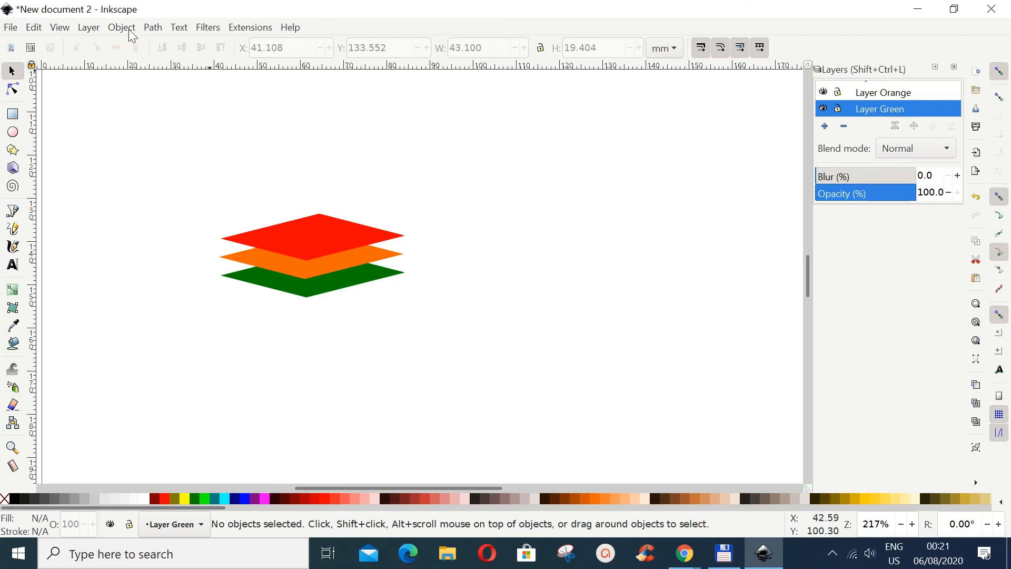
pyautogui.click(89, 28)
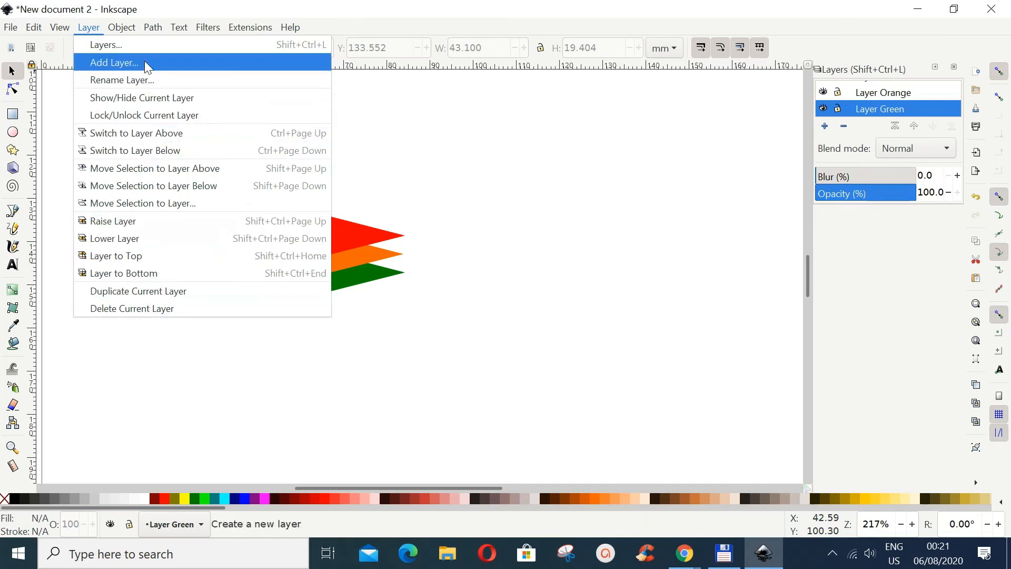
pyautogui.click(467, 327)
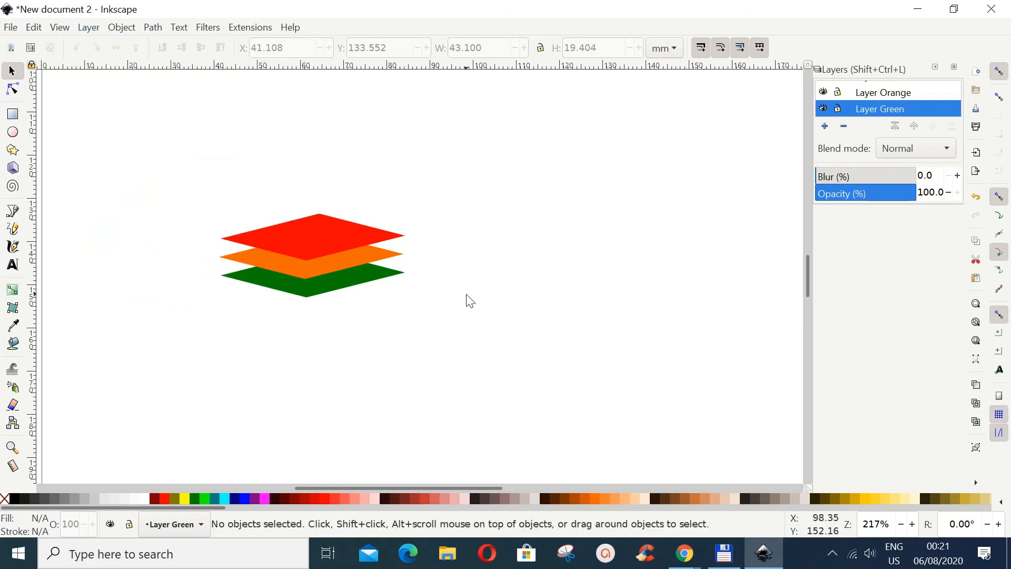